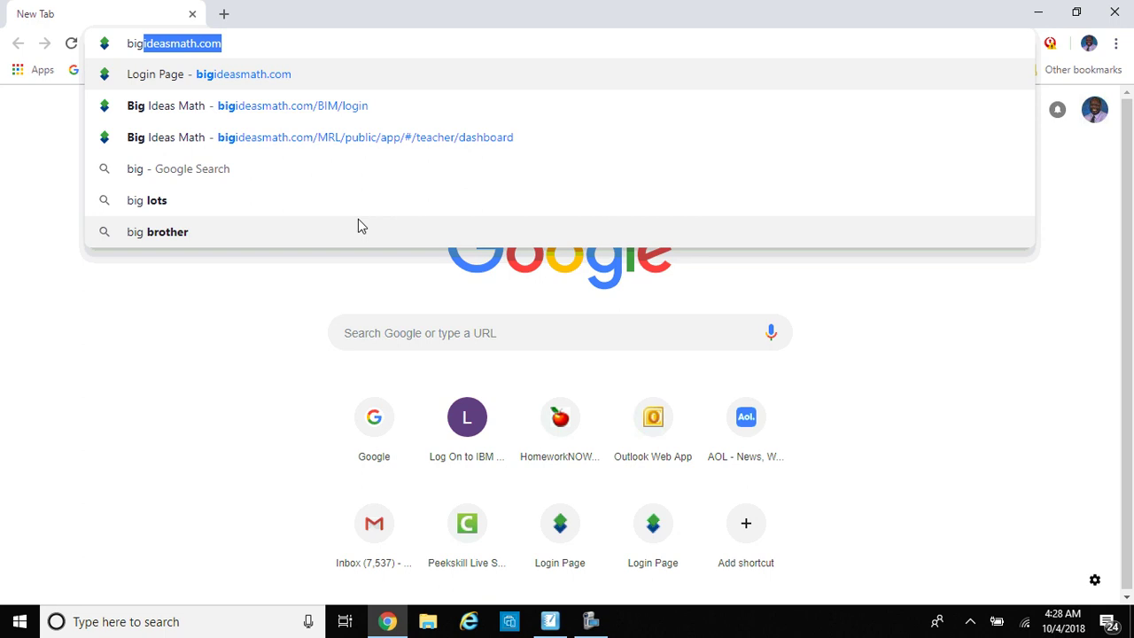
# Step: Load bigideasmath.com in Chrome to reach the Big Ideas Math login page
pyautogui.press('Return')
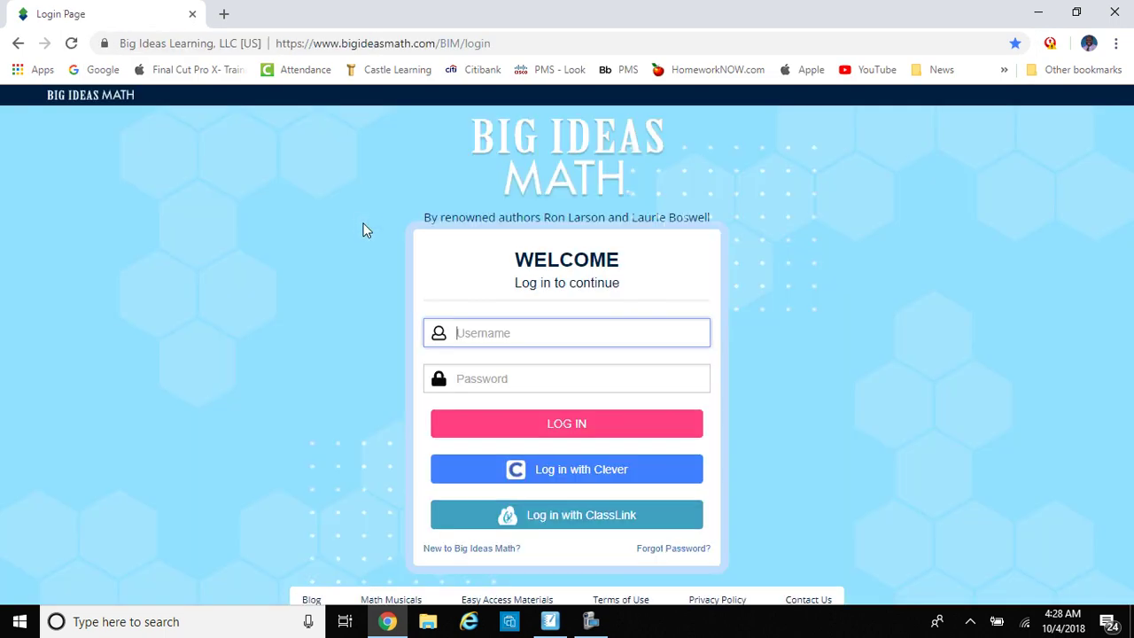
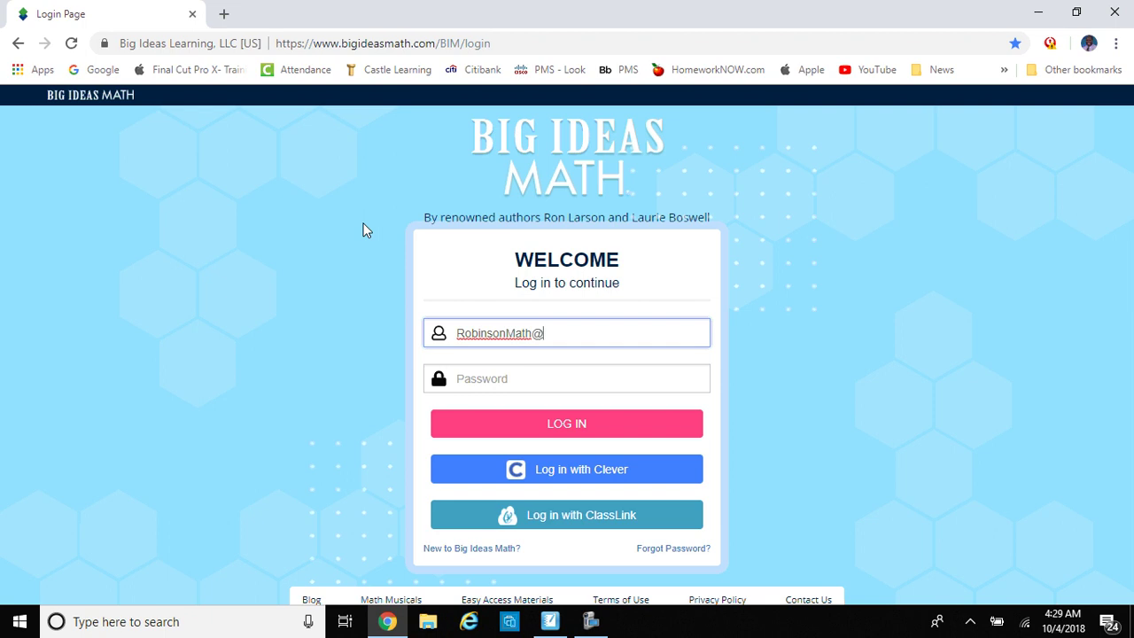
# Step: Log in to Big Ideas Math with the teacher's e-mail username and account password
pyautogui.click(473, 380)
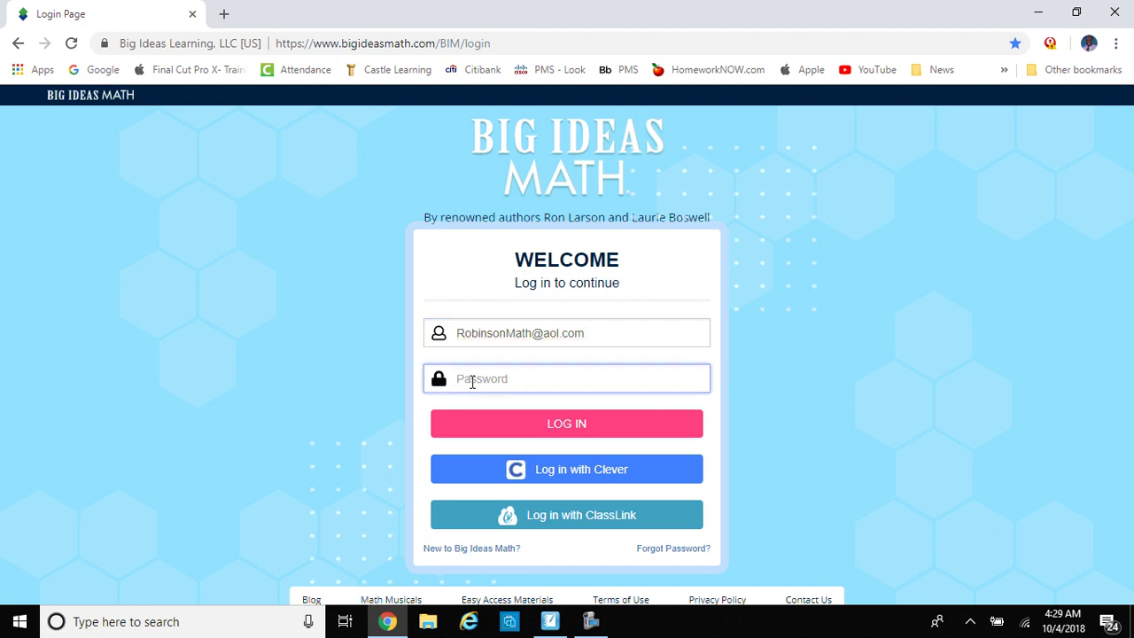
pyautogui.write('••••••••')
pyautogui.press('Return')
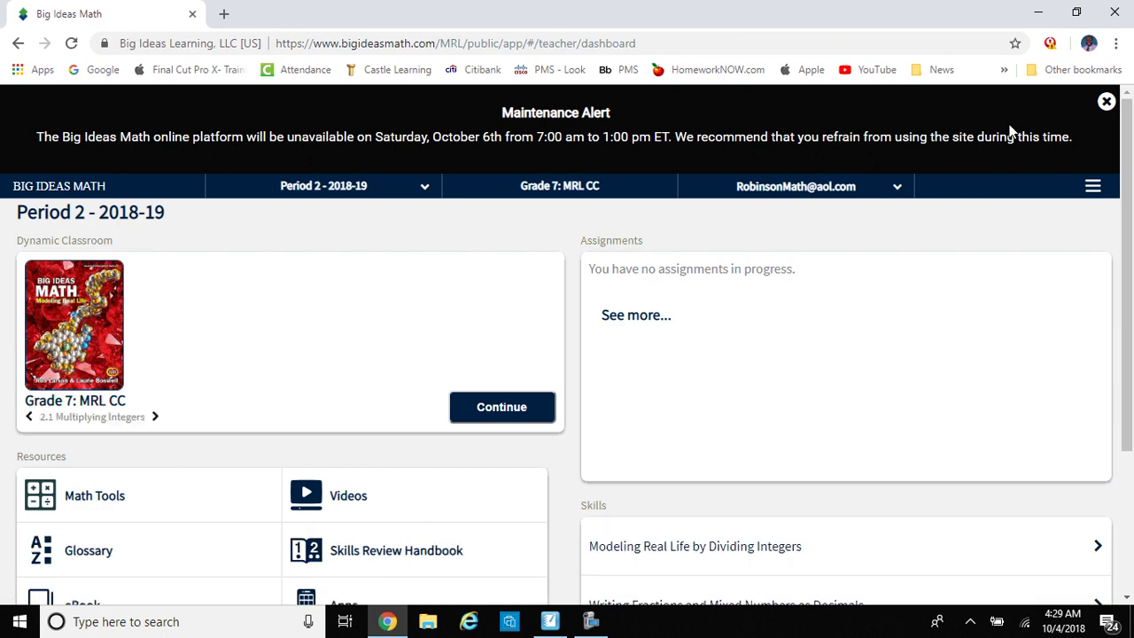
# Step: Dismiss the maintenance alert, go to Assignments via the main menu, and show the New assignment types
pyautogui.click(1107, 102)
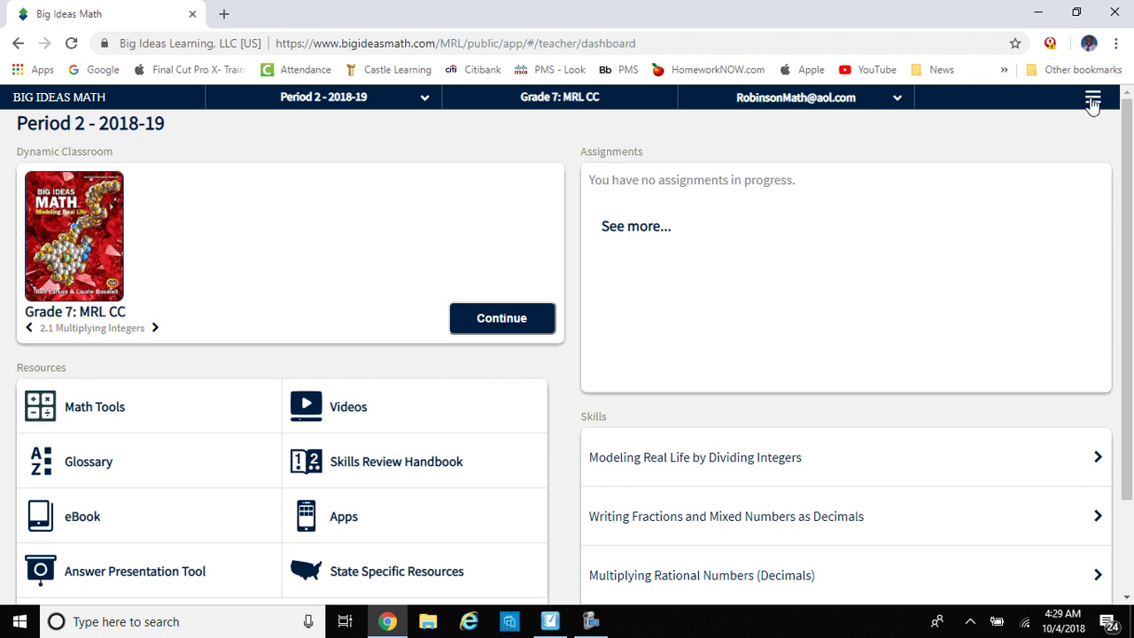
pyautogui.click(1093, 101)
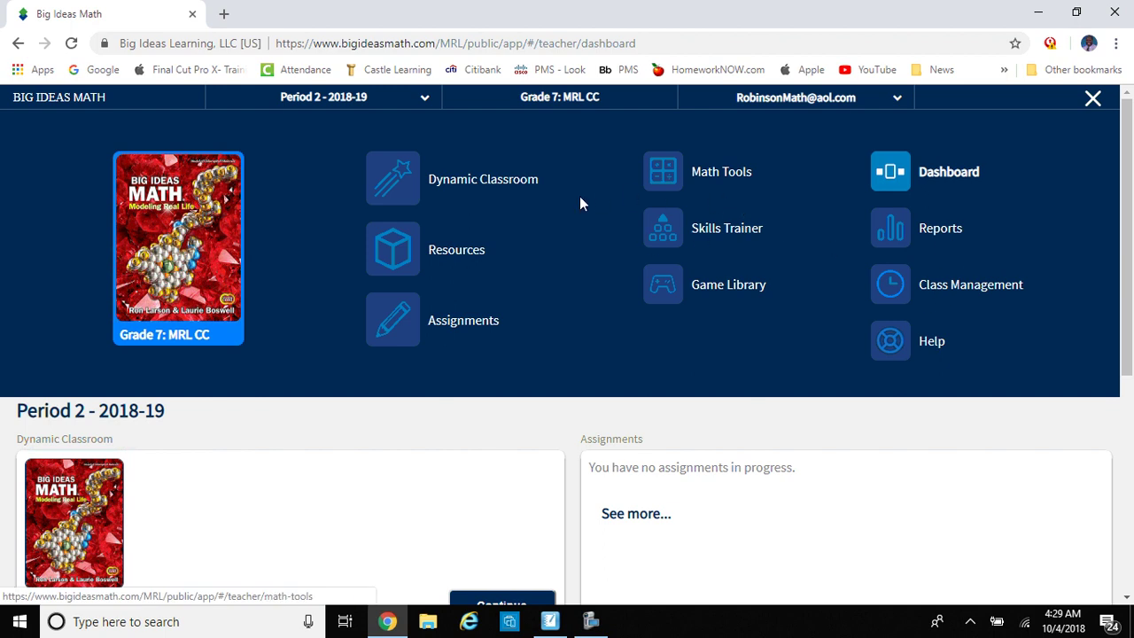
pyautogui.click(470, 331)
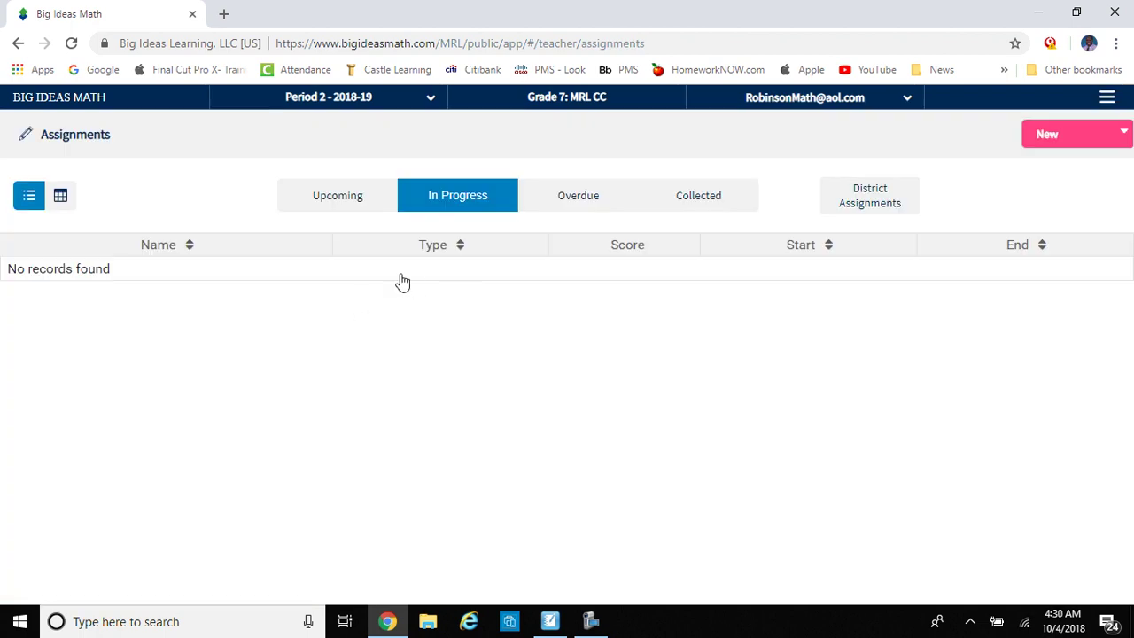
pyautogui.click(1048, 144)
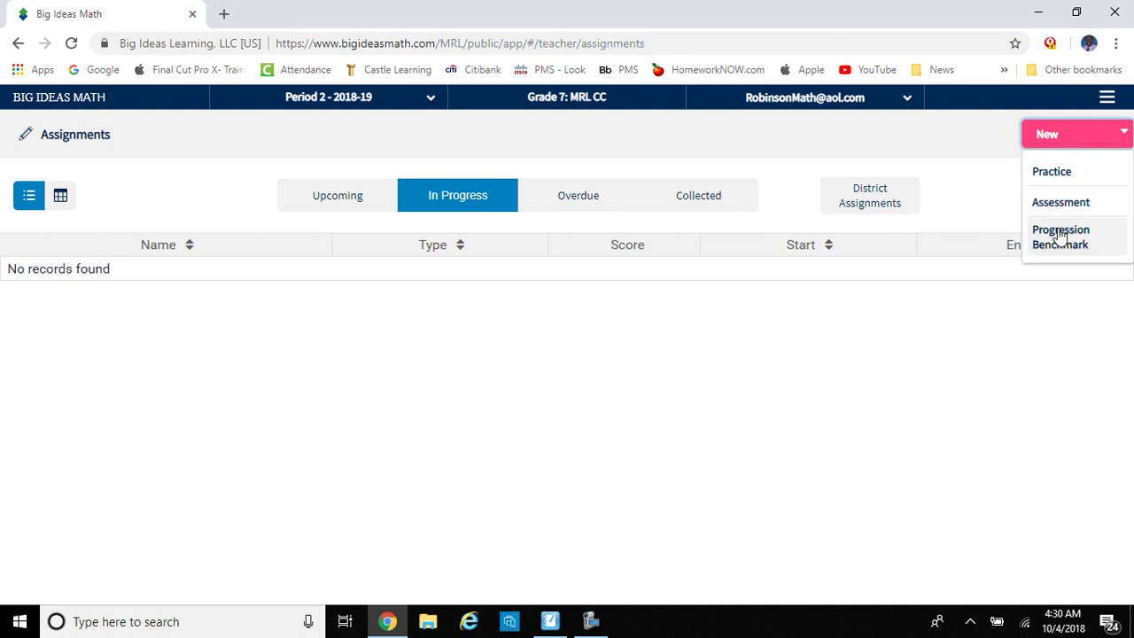
# Step: Start a new Practice assignment for the Grade 7 book, Chapter 2, Section 2.1
pyautogui.click(1043, 175)
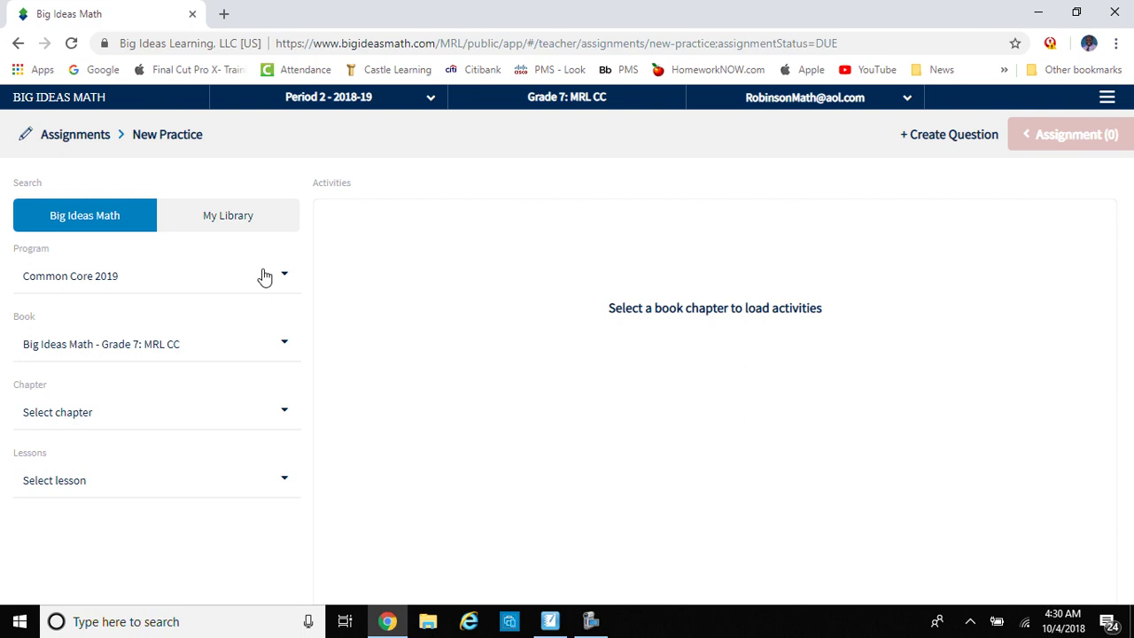
pyautogui.click(284, 347)
pyautogui.click(284, 348)
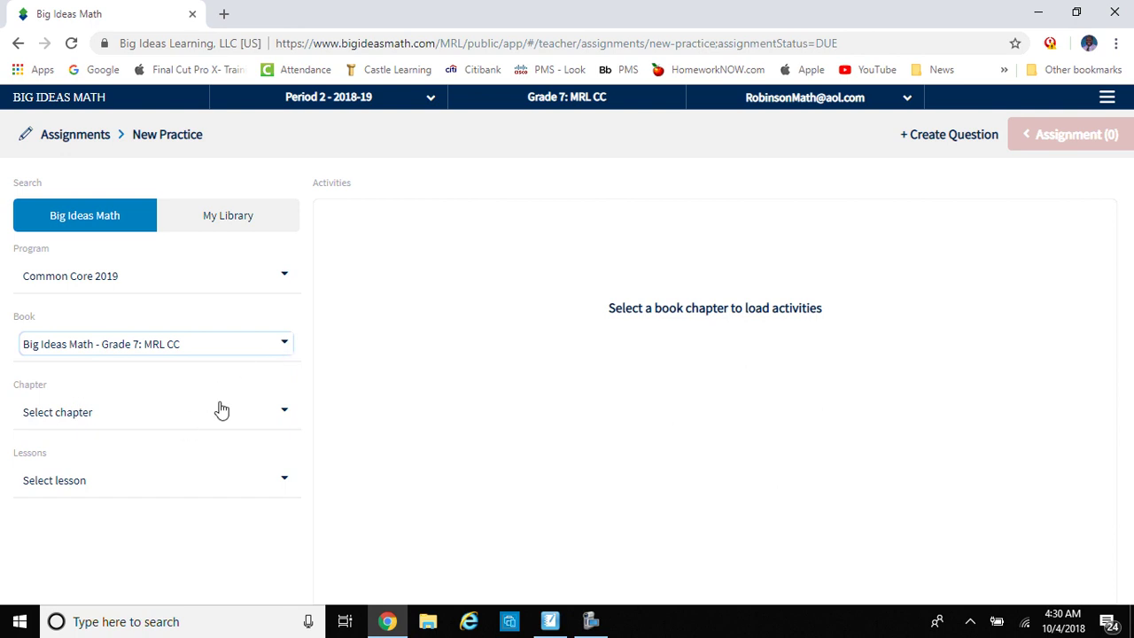
pyautogui.click(280, 413)
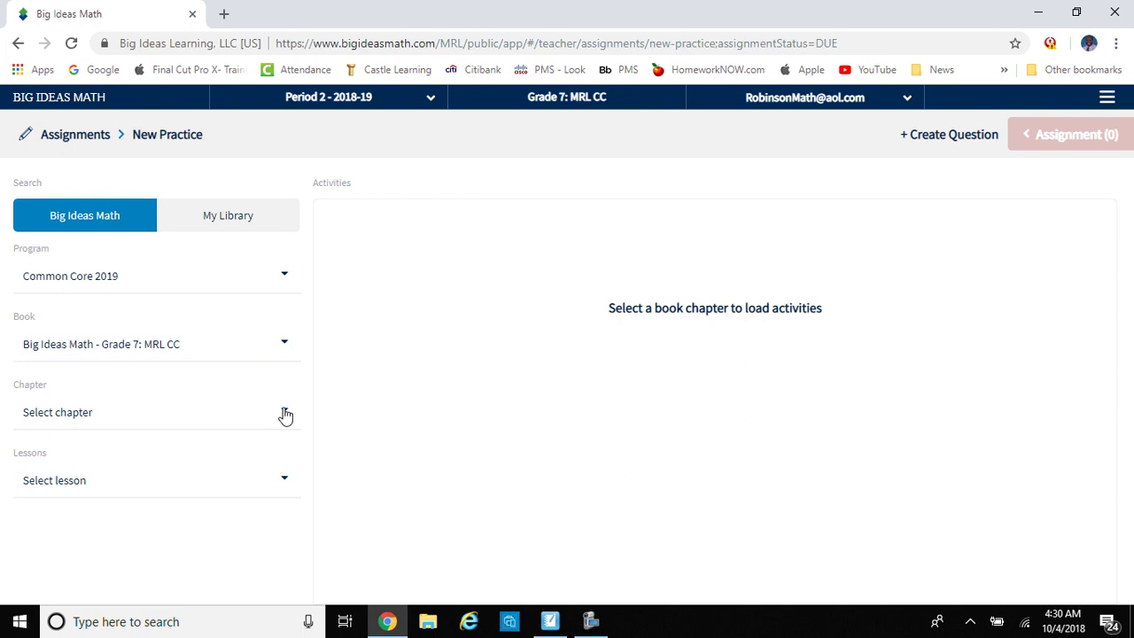
pyautogui.click(236, 458)
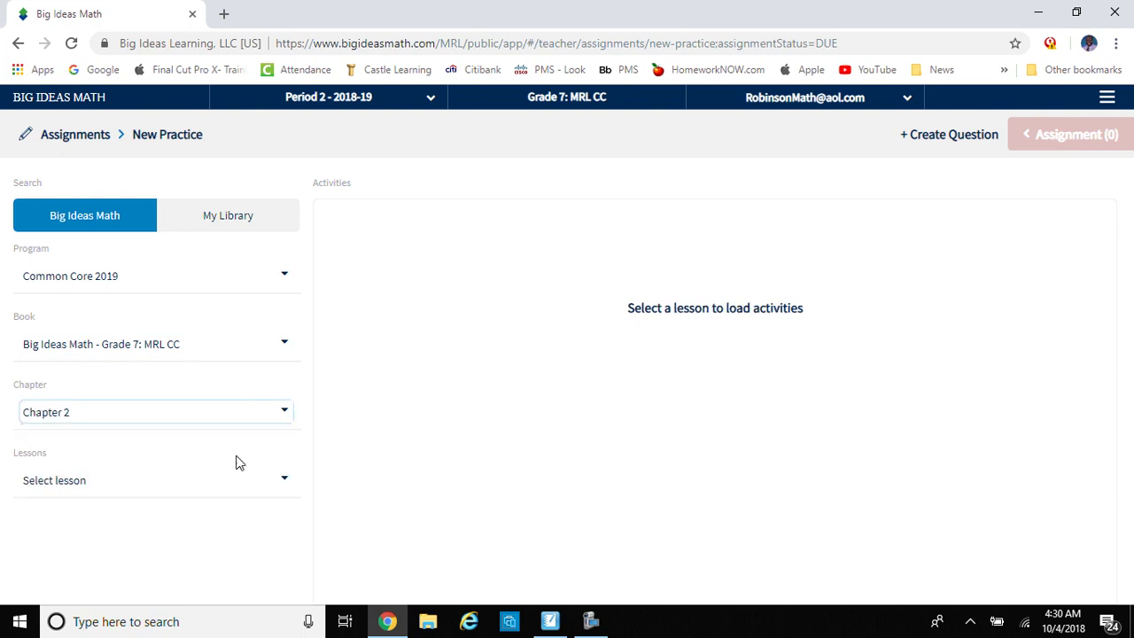
pyautogui.click(284, 481)
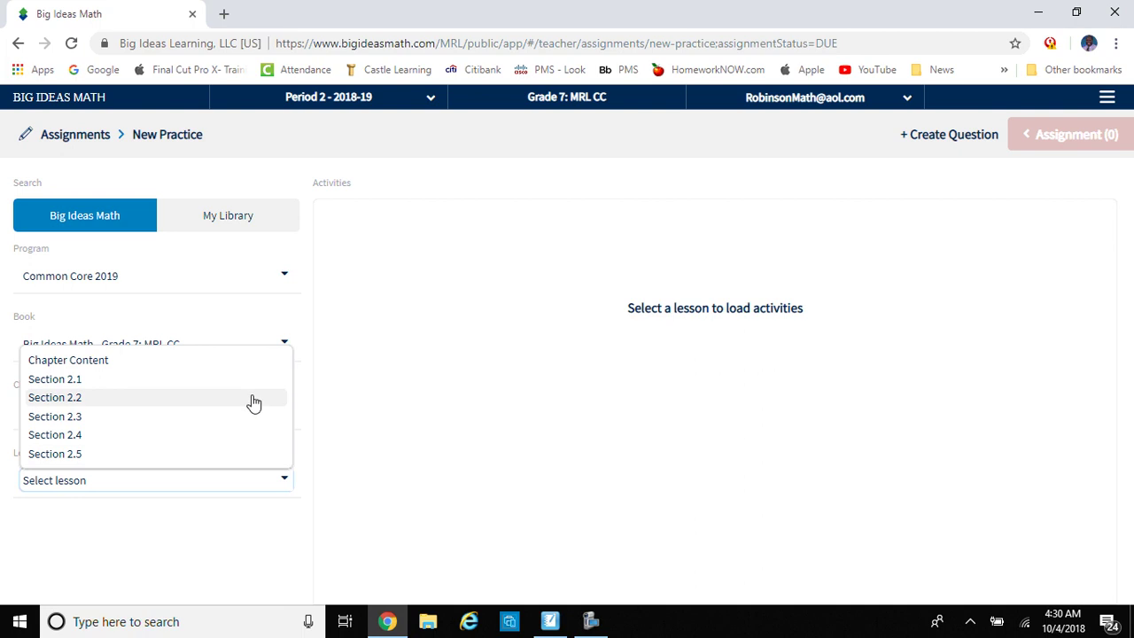
pyautogui.click(251, 380)
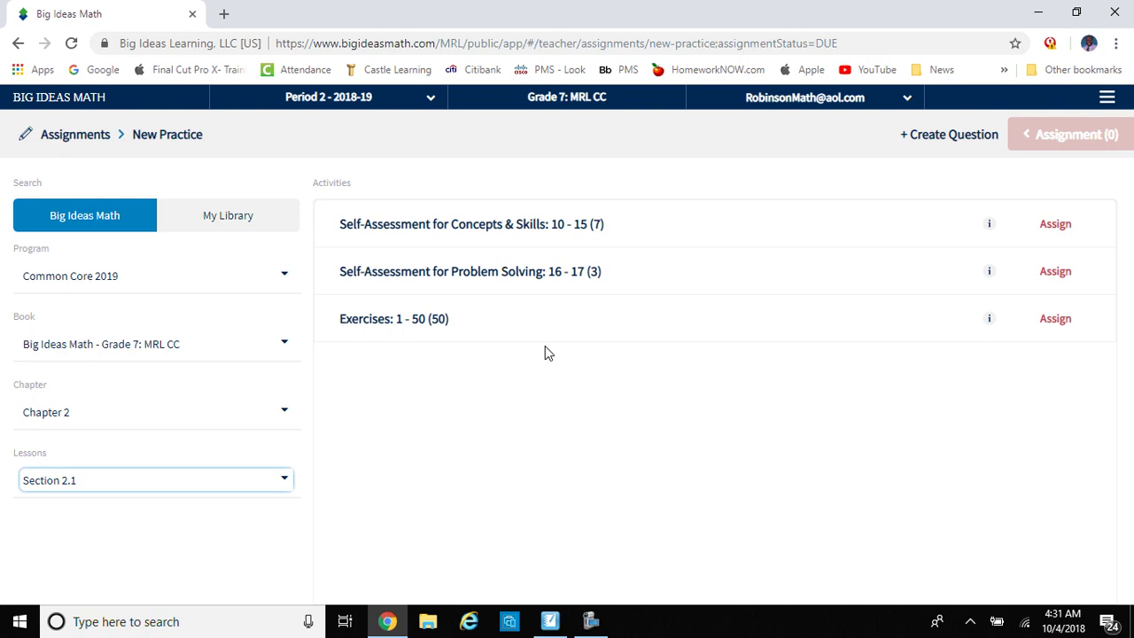
# Step: Open the Exercises: 1 - 50 question list and filter it to Advanced level
pyautogui.click(429, 327)
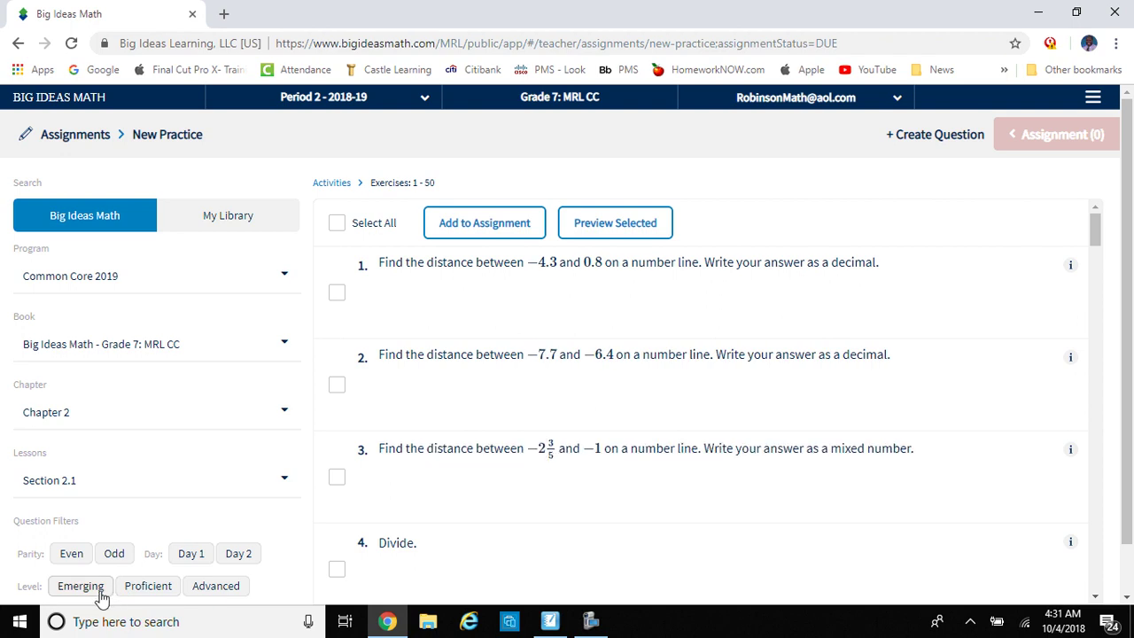
pyautogui.click(217, 587)
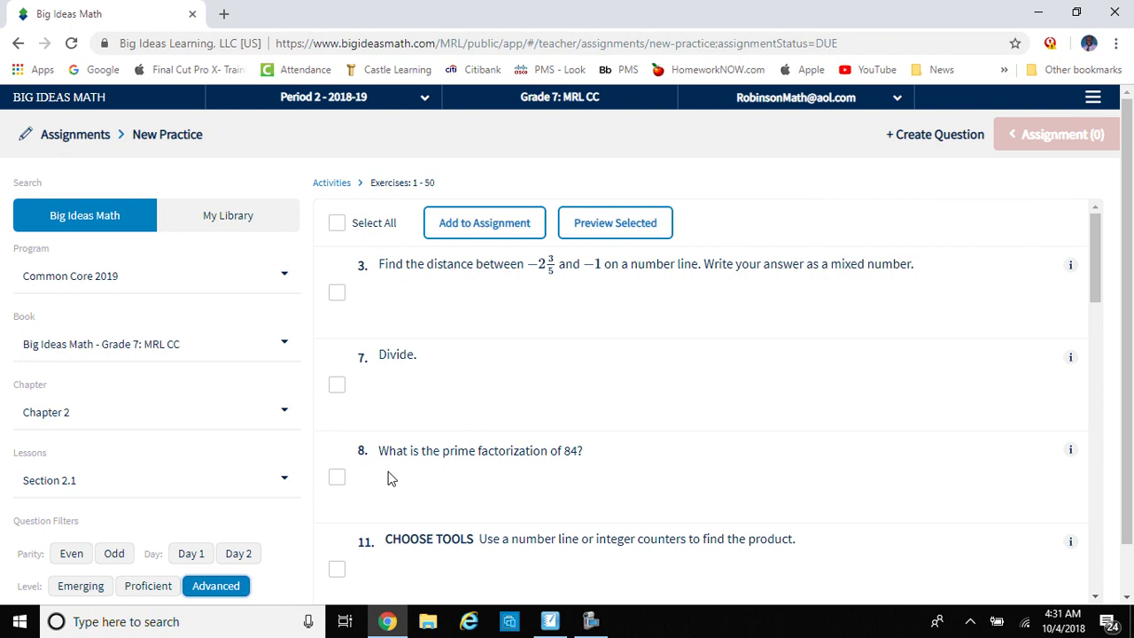
# Step: Switch on the Emerging, Proficient and Advanced level filters together and scroll back to the top
pyautogui.moveTo(1095, 280); pyautogui.dragTo(1081, 484)
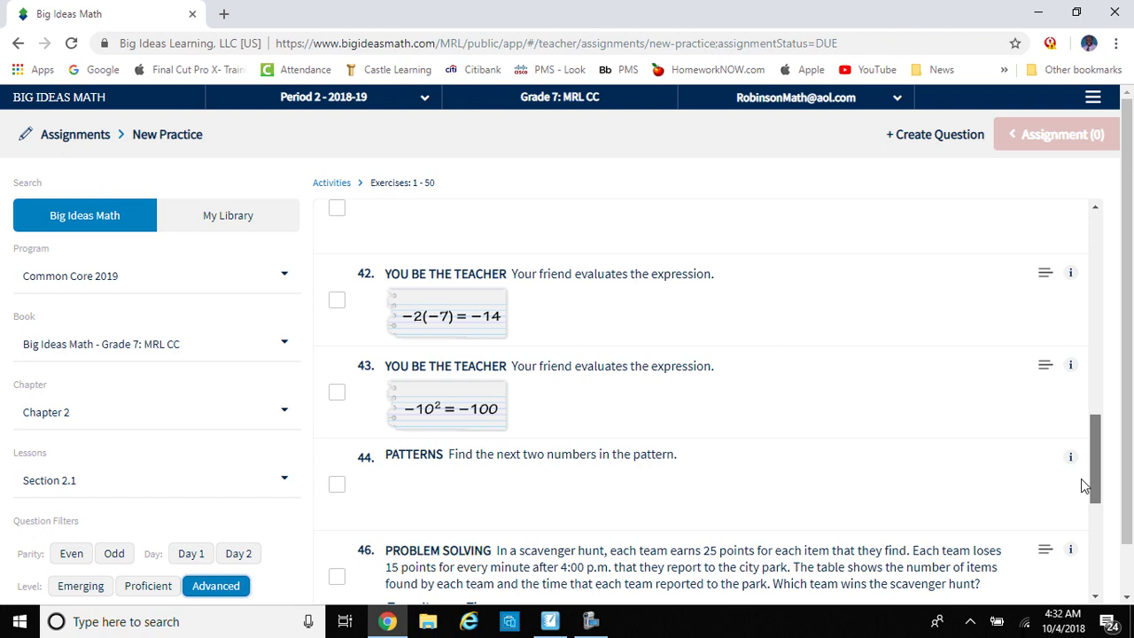
pyautogui.click(157, 589)
pyautogui.click(216, 590)
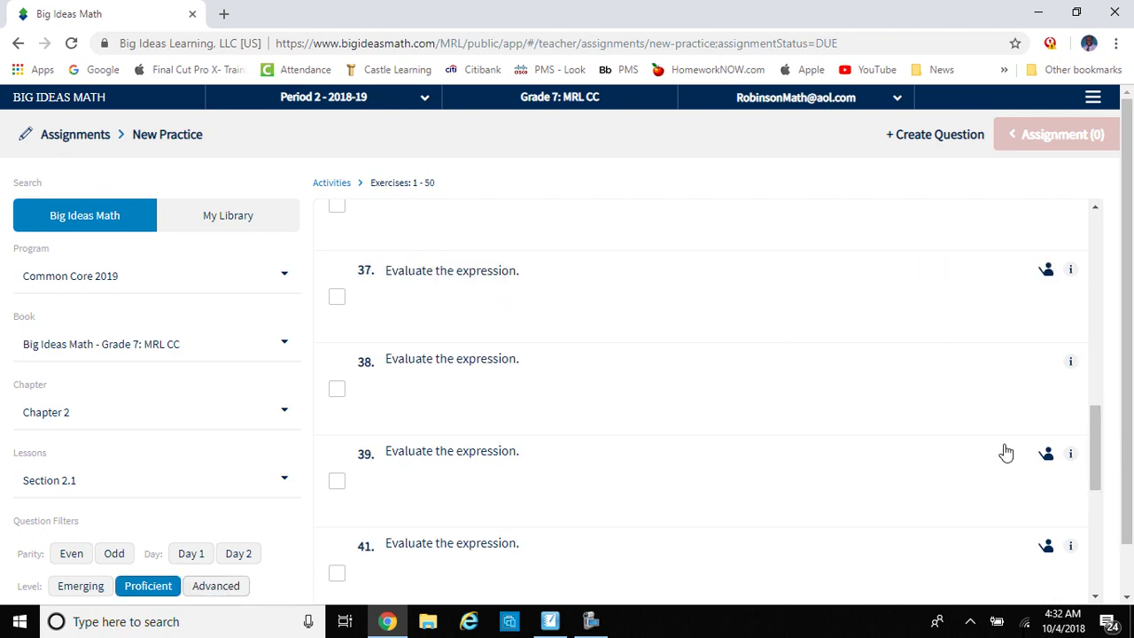
pyautogui.moveTo(1091, 461); pyautogui.dragTo(1097, 381)
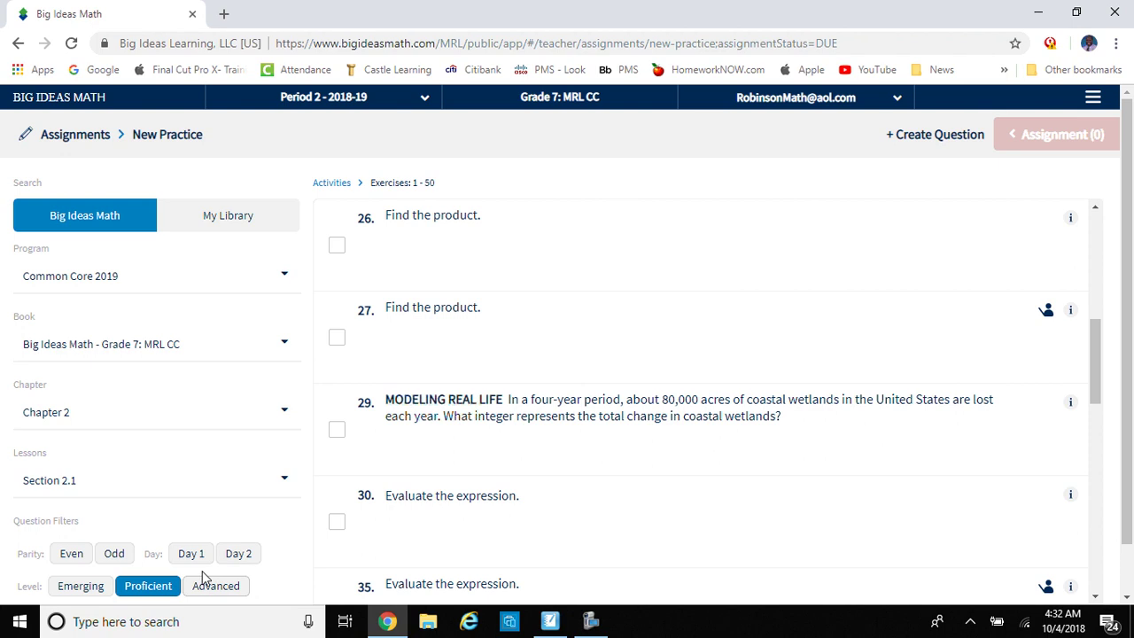
pyautogui.click(82, 589)
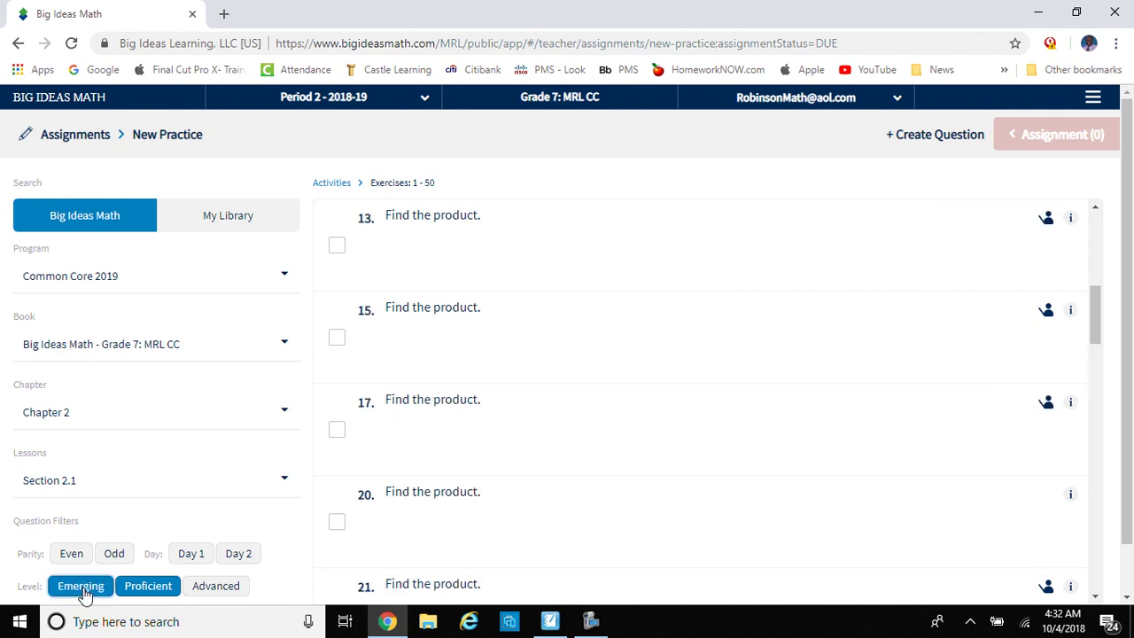
pyautogui.click(148, 588)
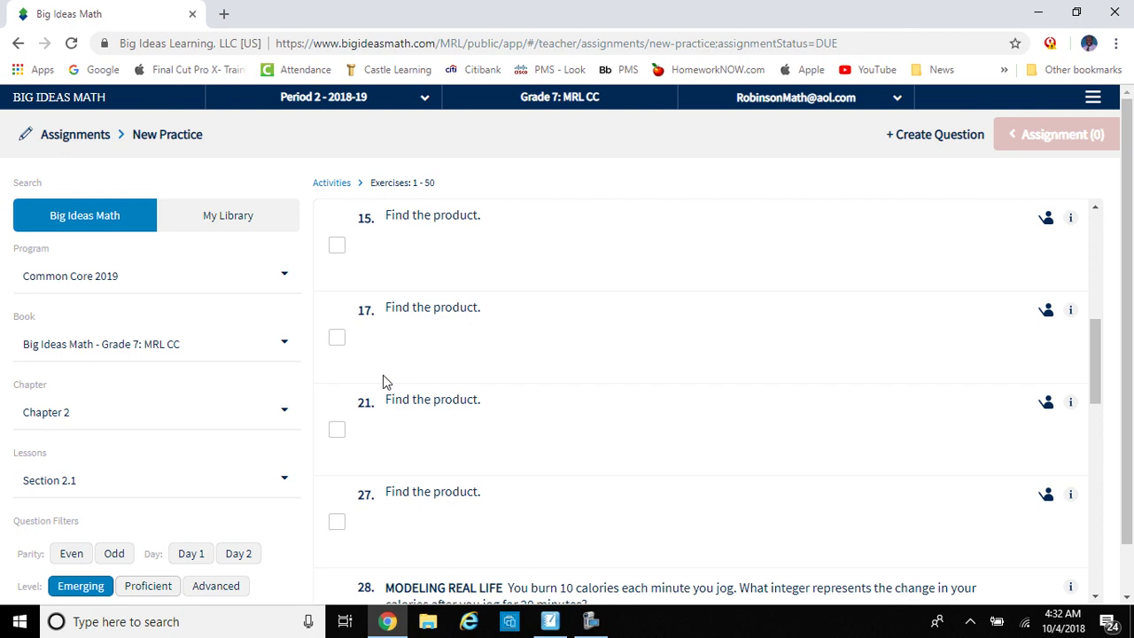
pyautogui.click(200, 591)
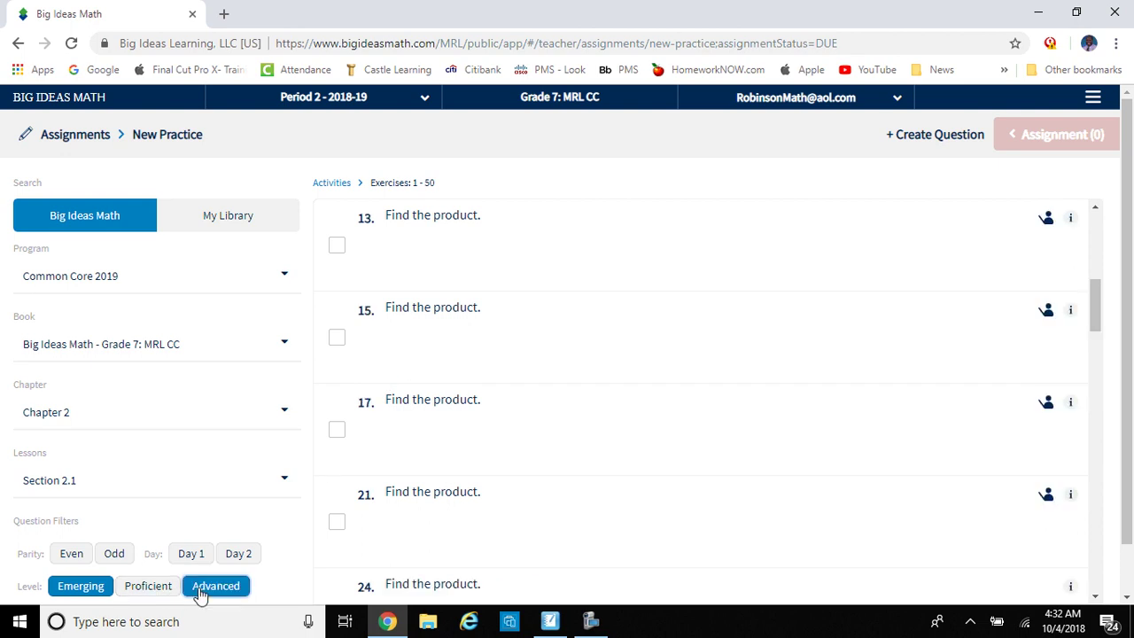
pyautogui.click(141, 592)
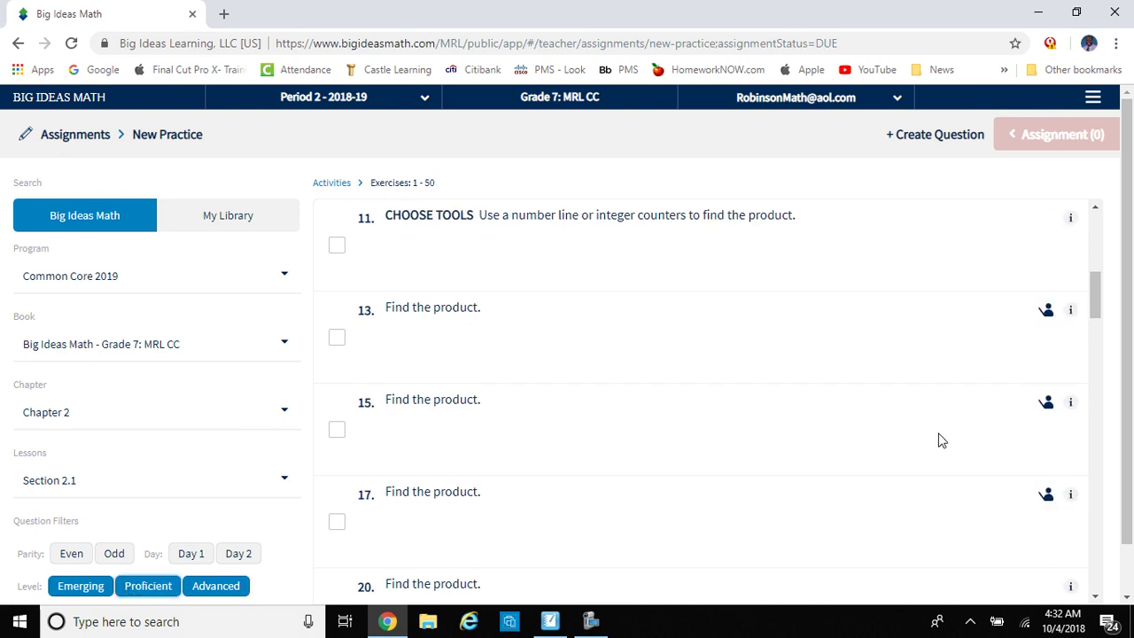
pyautogui.moveTo(1092, 305); pyautogui.dragTo(1097, 240)
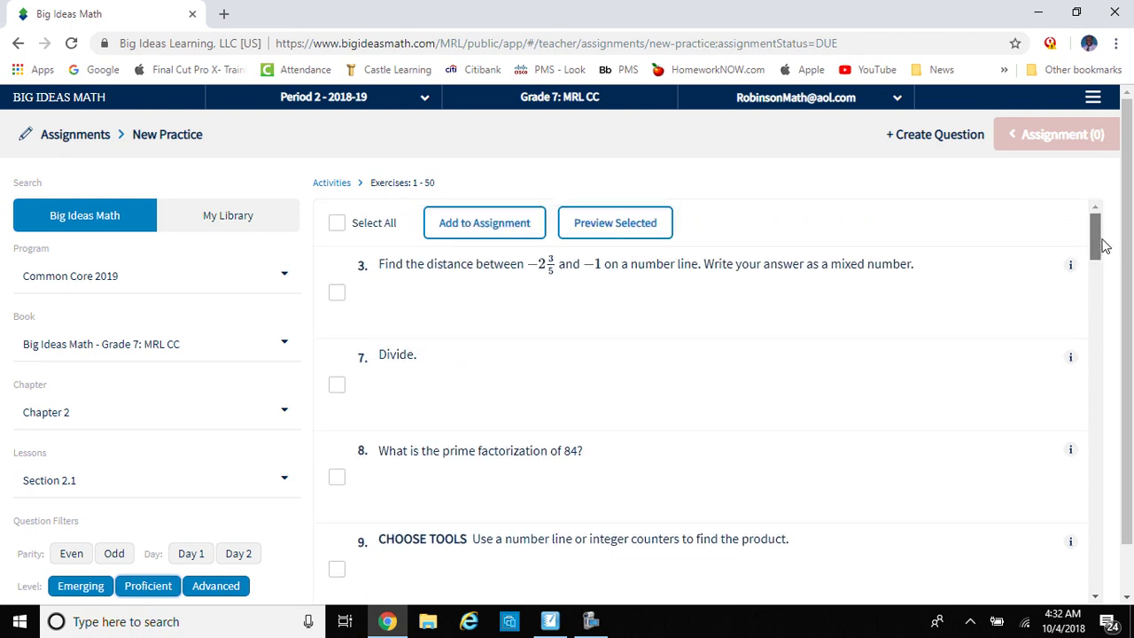
# Step: Select questions 3, 28, 29, 42 and 43, add them to the assignment, and view the assignment panel
pyautogui.click(336, 295)
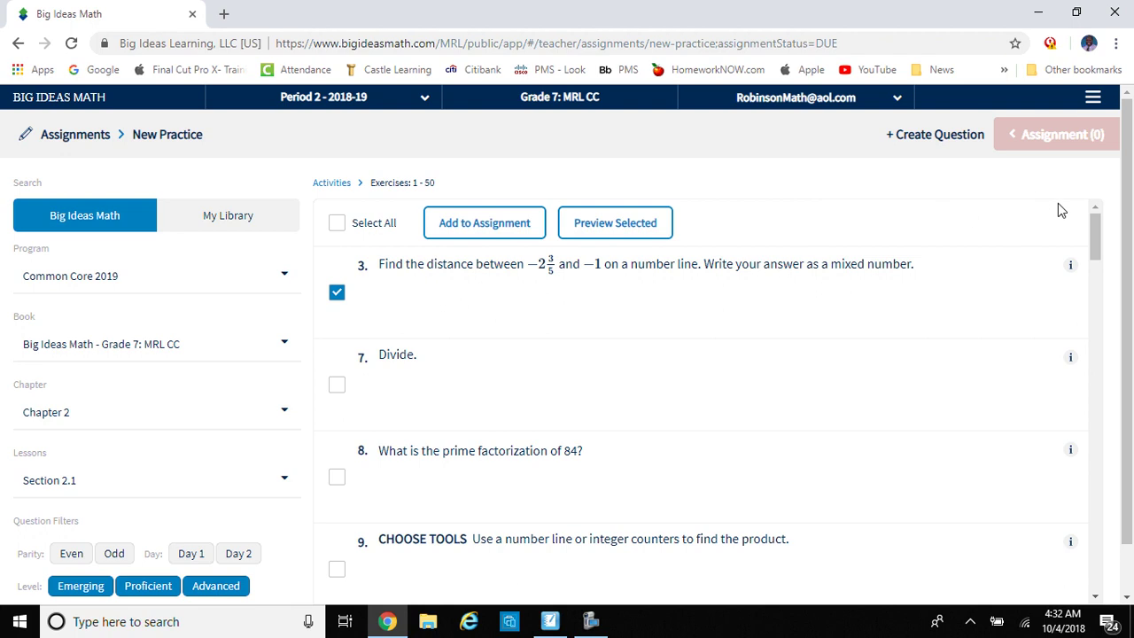
pyautogui.moveTo(1095, 235); pyautogui.dragTo(1098, 403)
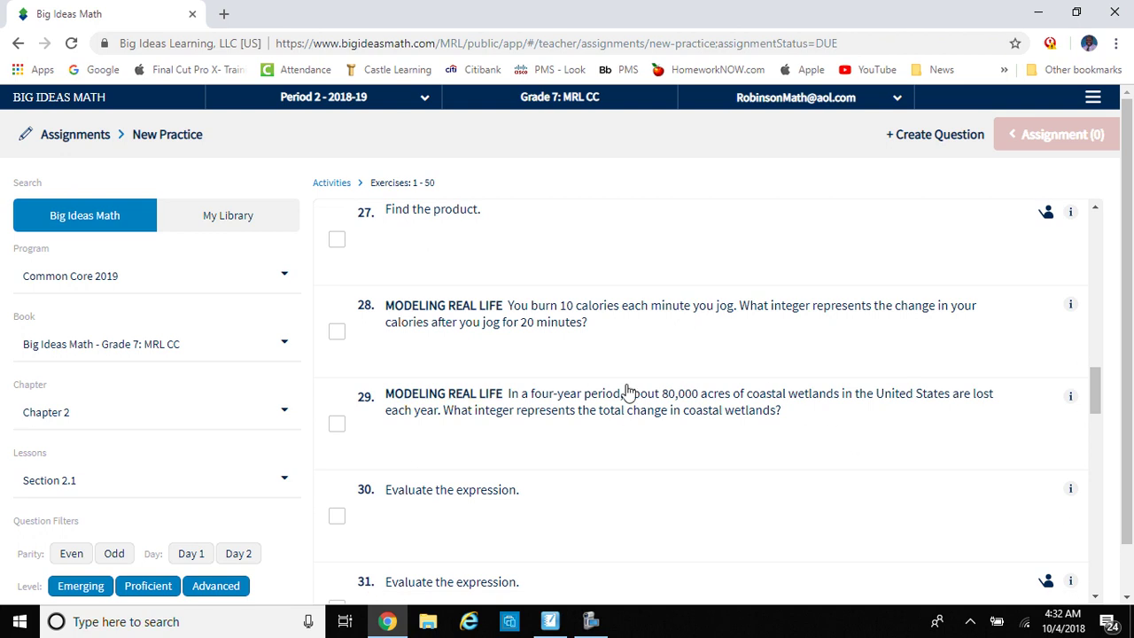
pyautogui.click(336, 331)
pyautogui.click(337, 426)
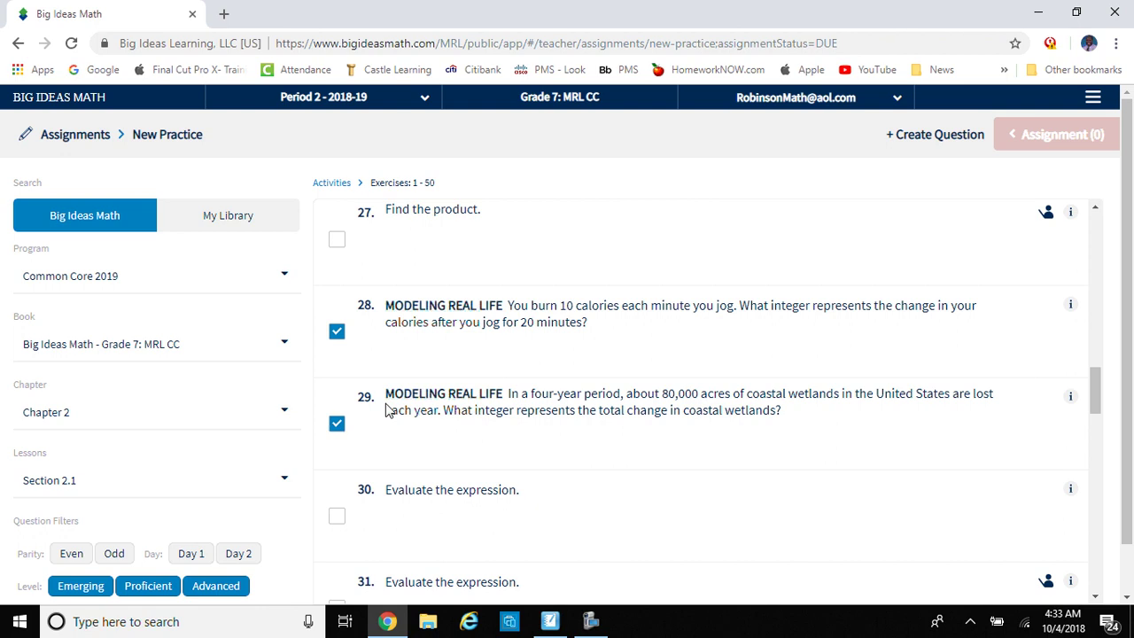
pyautogui.moveTo(1095, 385); pyautogui.dragTo(1093, 488)
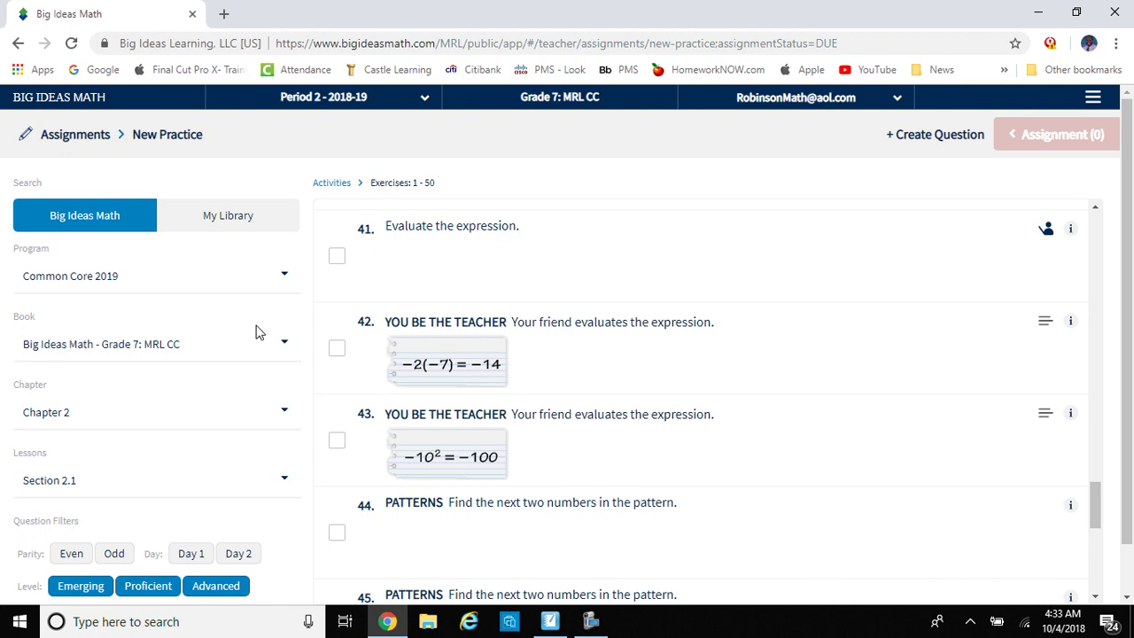
pyautogui.click(338, 349)
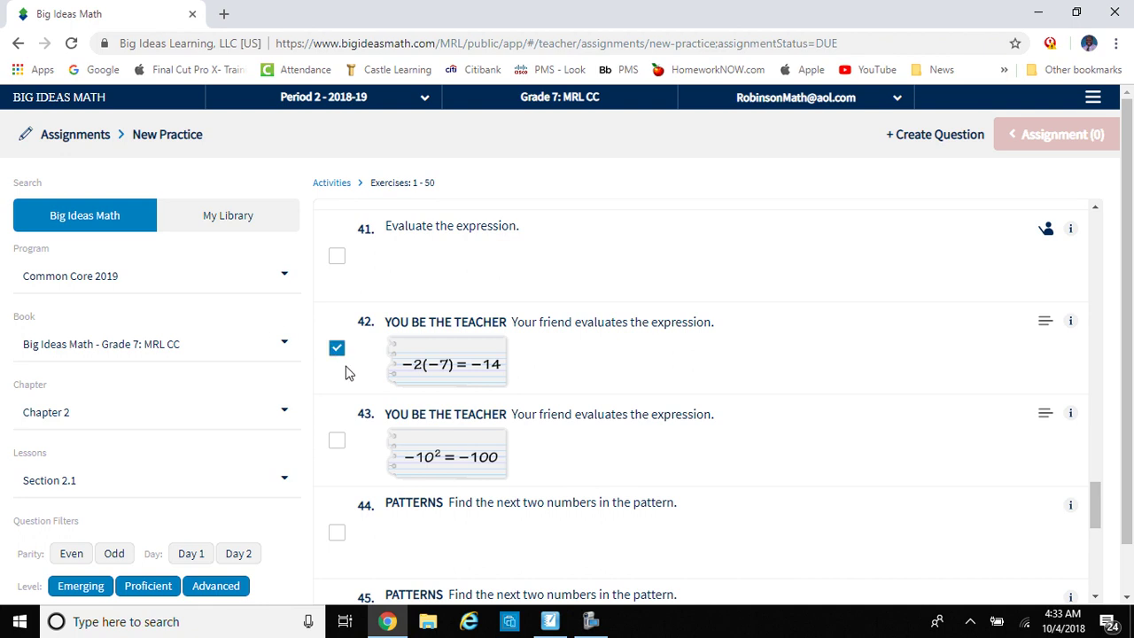
pyautogui.click(337, 446)
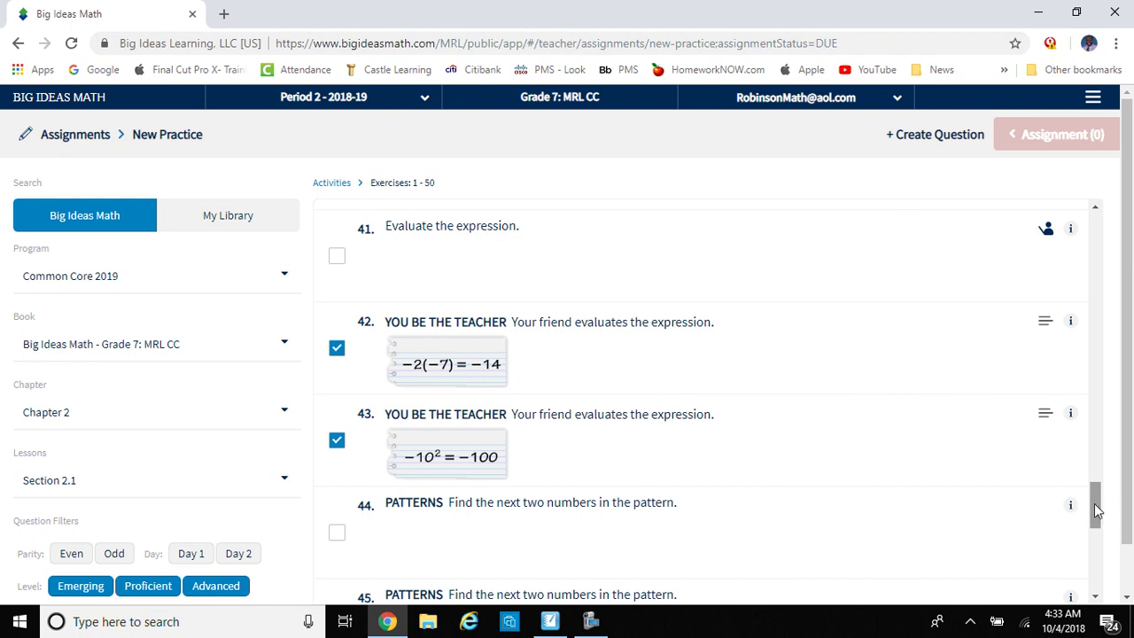
pyautogui.moveTo(1095, 510); pyautogui.dragTo(1101, 234)
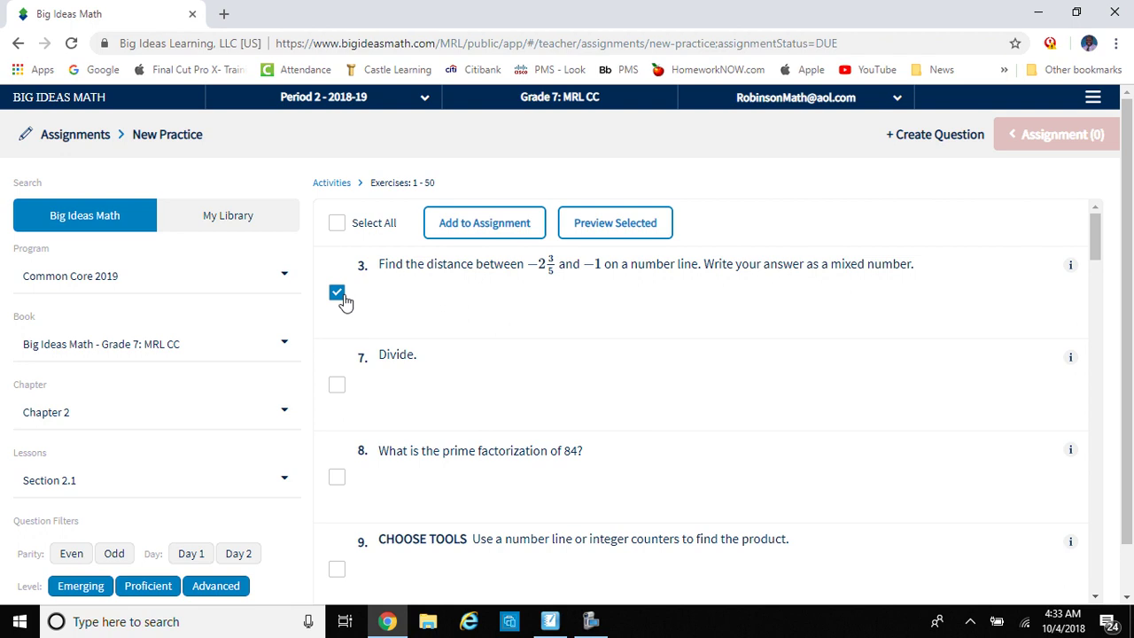
pyautogui.click(476, 228)
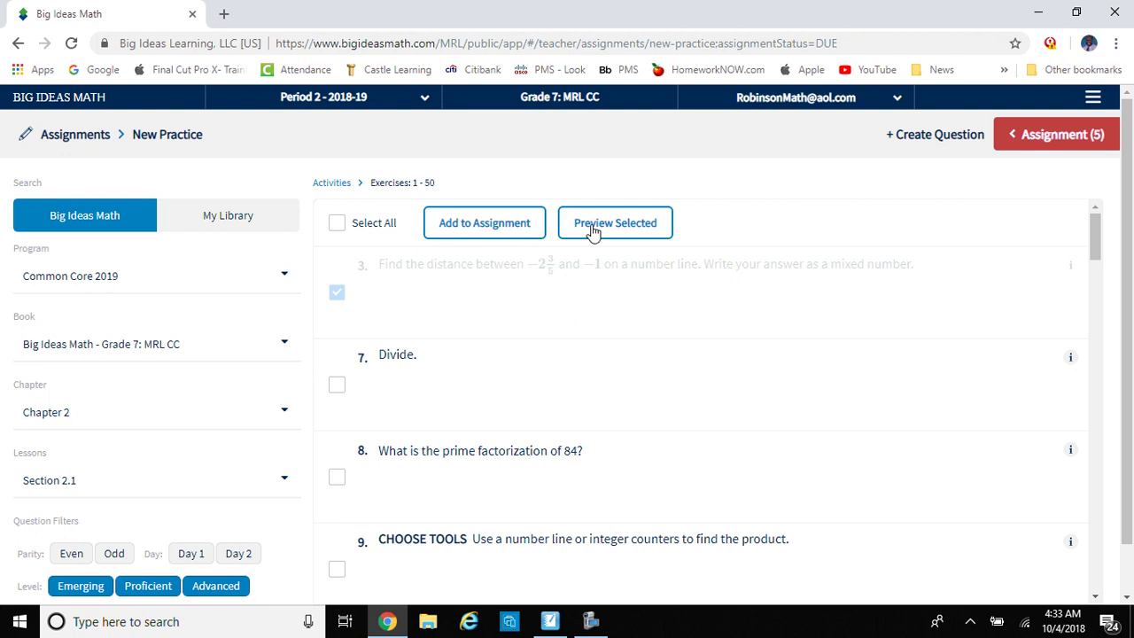
pyautogui.click(1026, 137)
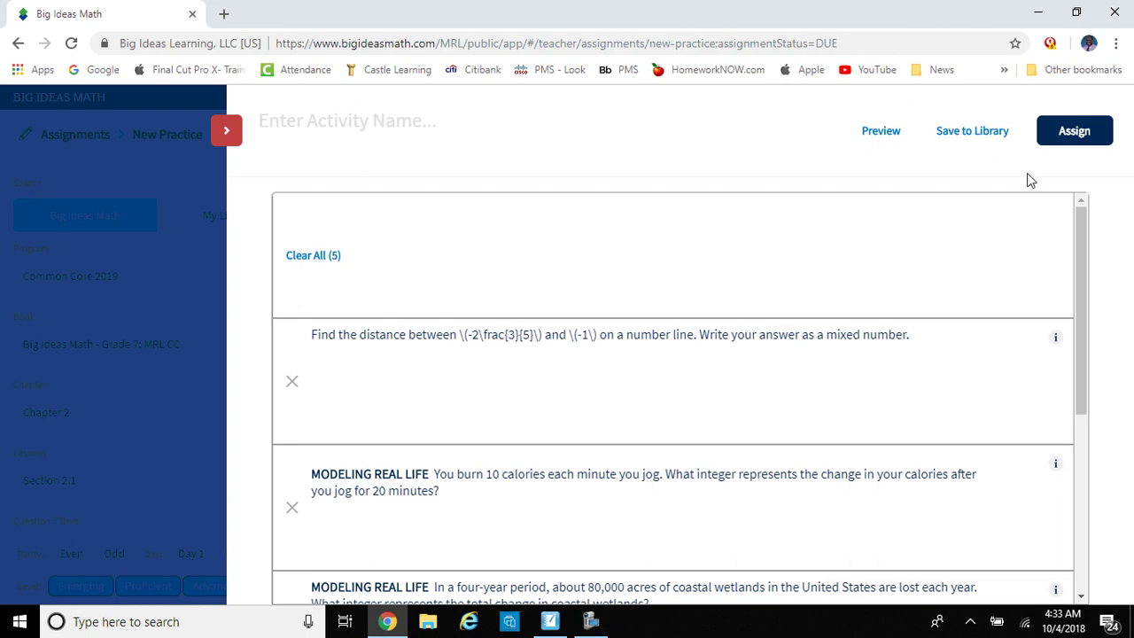
# Step: Attempt to assign, then enter the activity name 'Rational Numbers - Cont'd'
pyautogui.click(1078, 131)
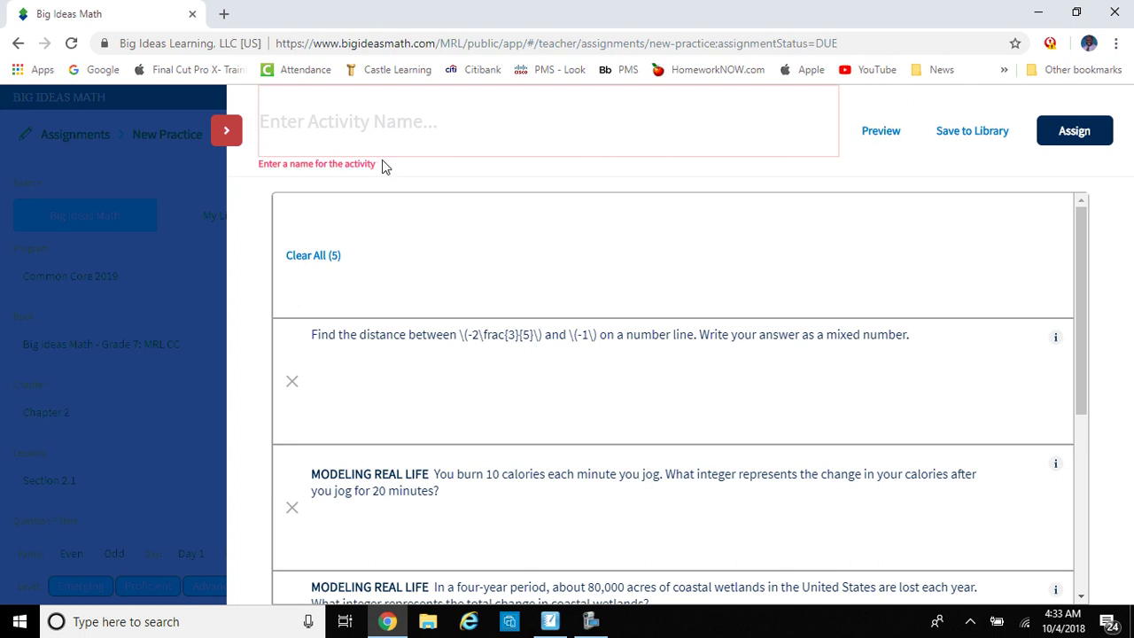
pyautogui.click(383, 134)
pyautogui.write('Ra')
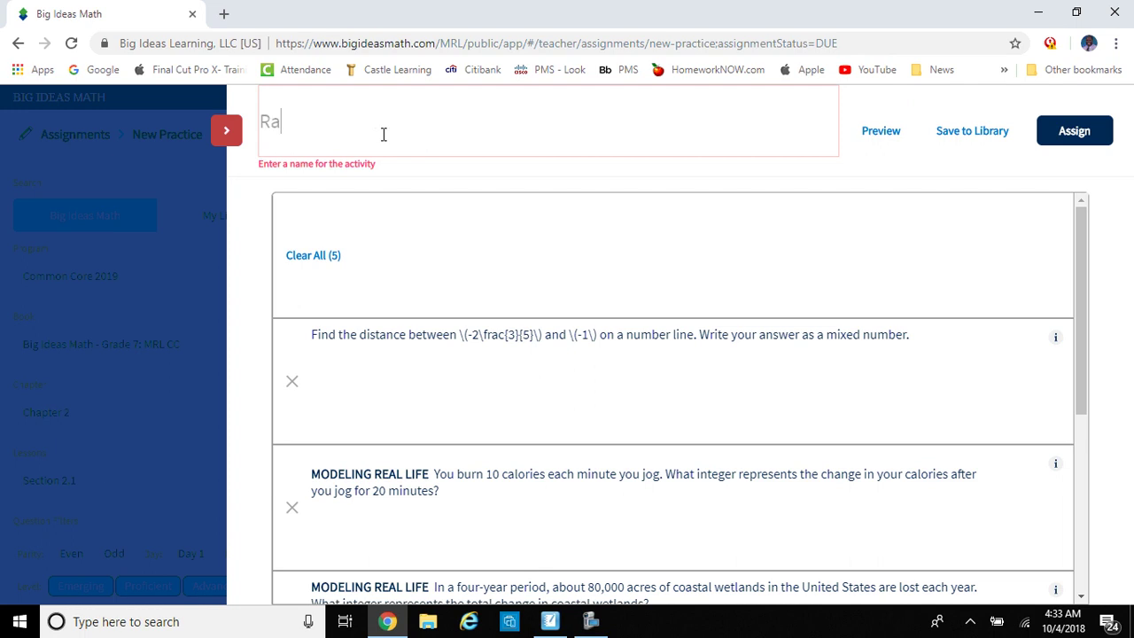
pyautogui.write('tional Numbers - Co')
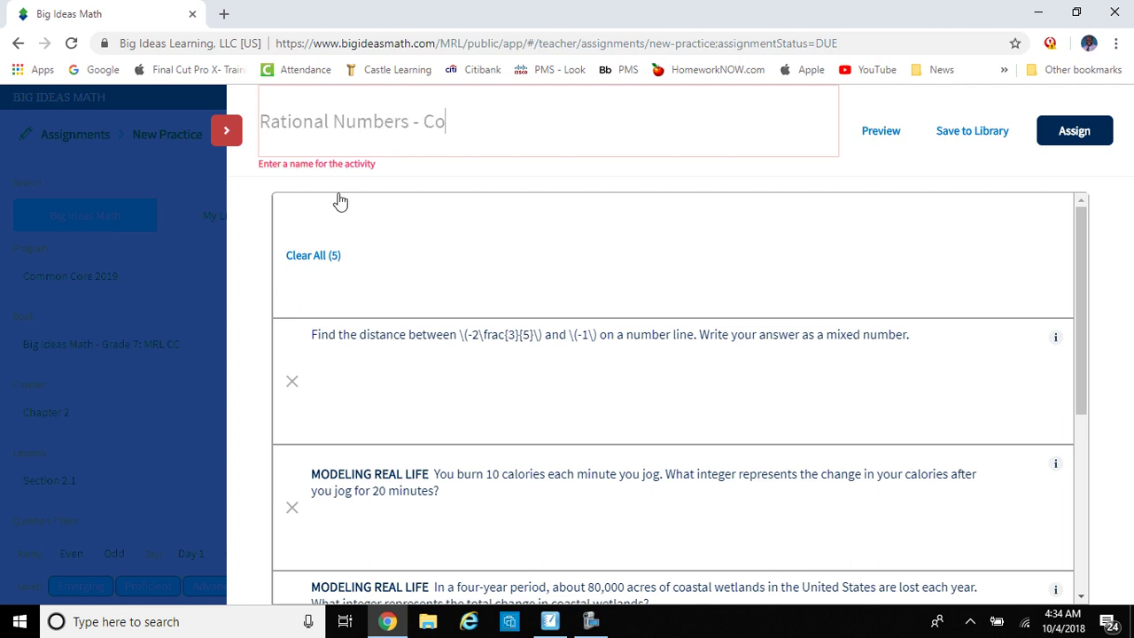
pyautogui.write("nt'd.")
# Step: In the save details, set the chapter to Chapter 2 and add the tag 'Multiplying Rational'
pyautogui.click(1066, 142)
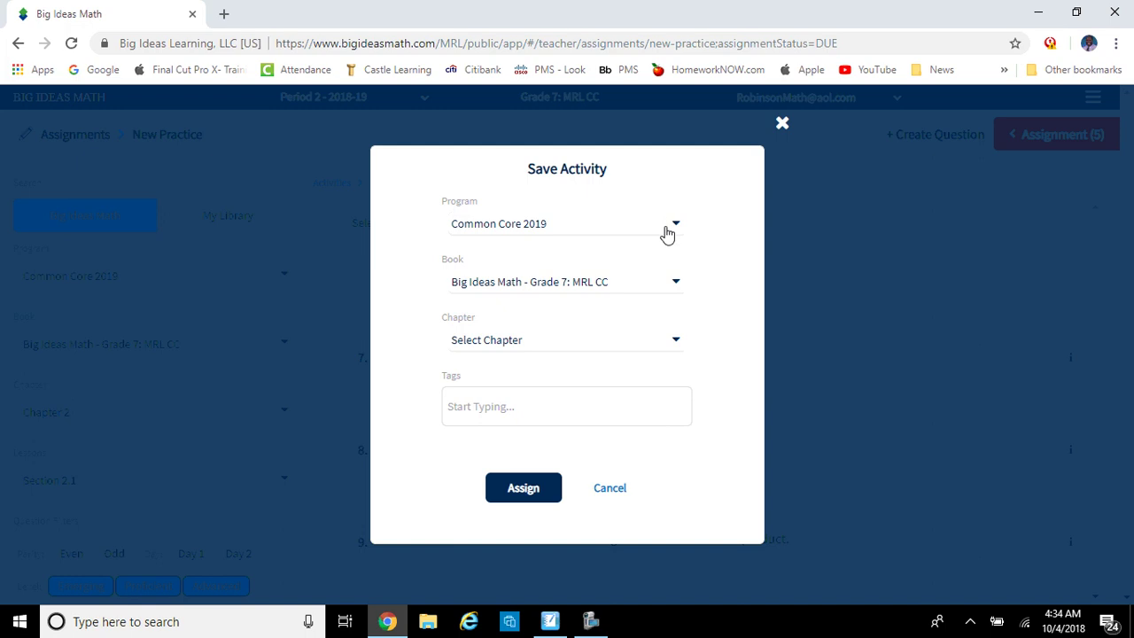
pyautogui.click(673, 342)
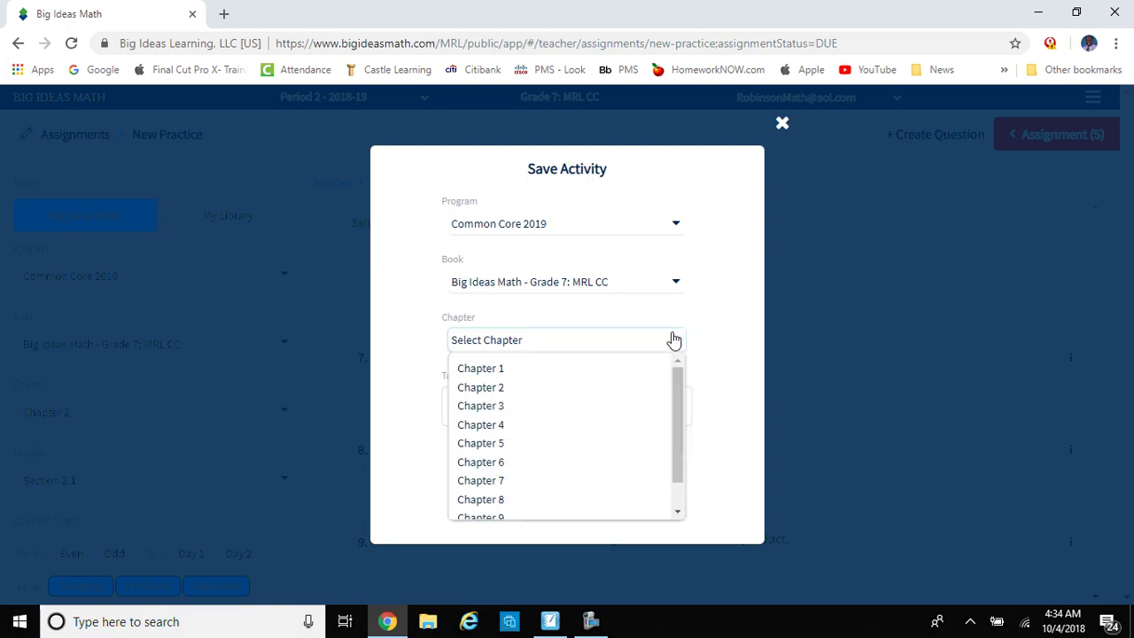
pyautogui.click(648, 369)
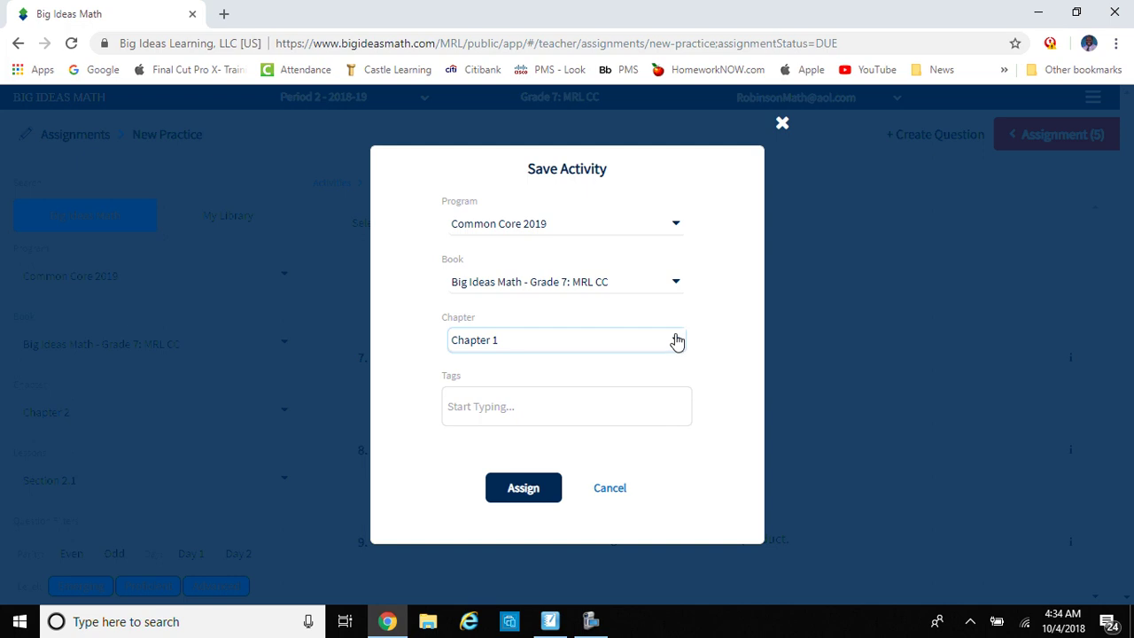
pyautogui.click(676, 339)
pyautogui.click(653, 389)
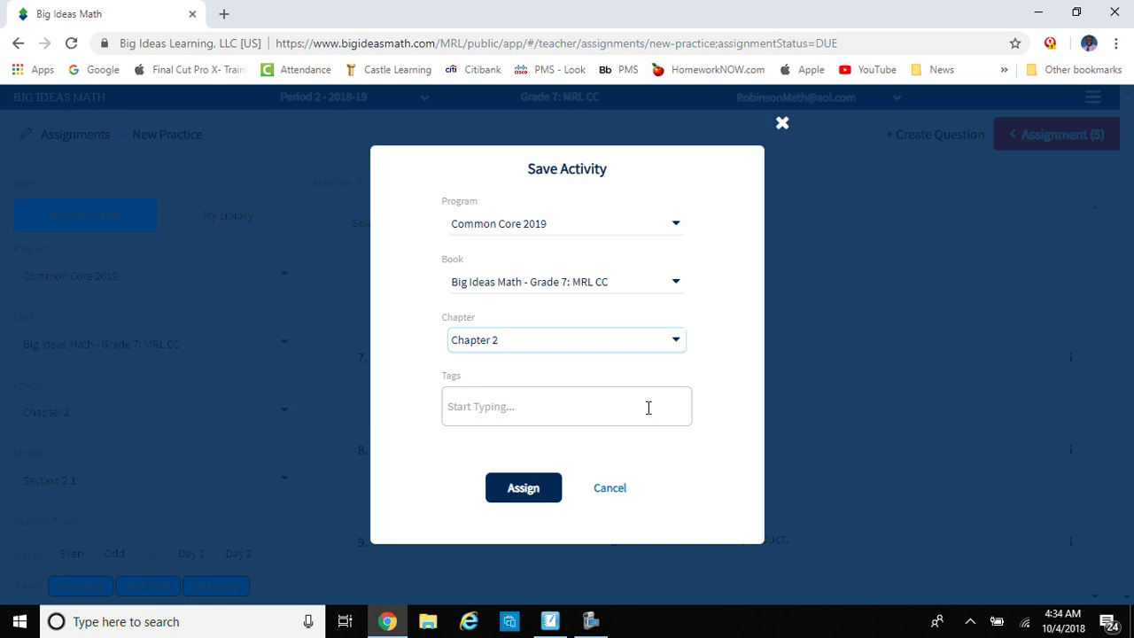
pyautogui.click(648, 407)
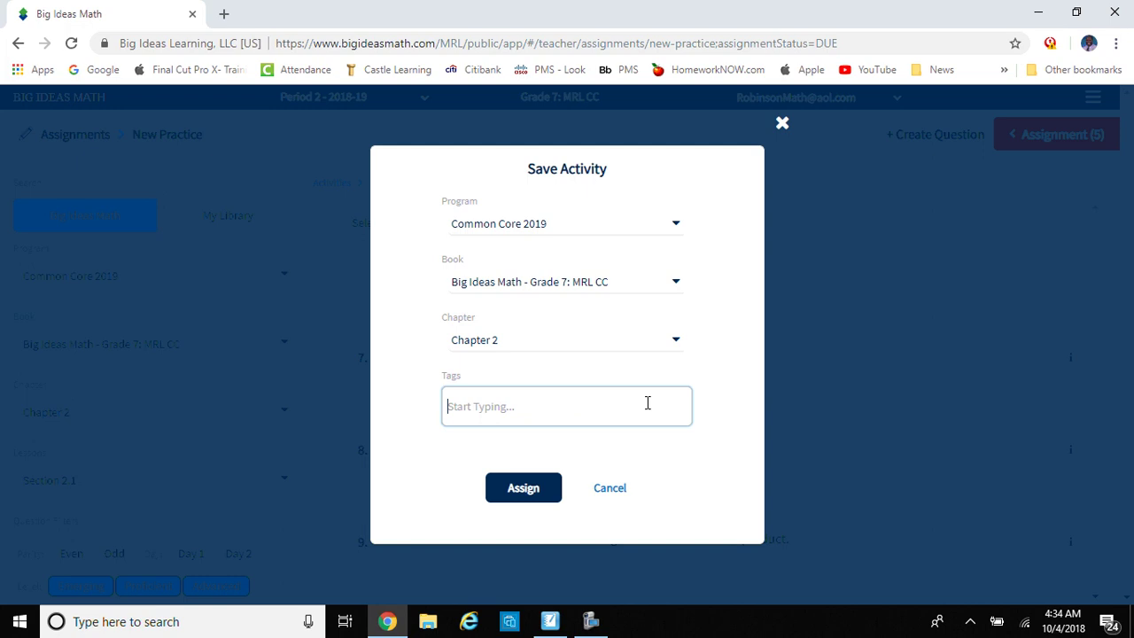
pyautogui.write('A')
pyautogui.press('BackSpace')
pyautogui.write('Mul')
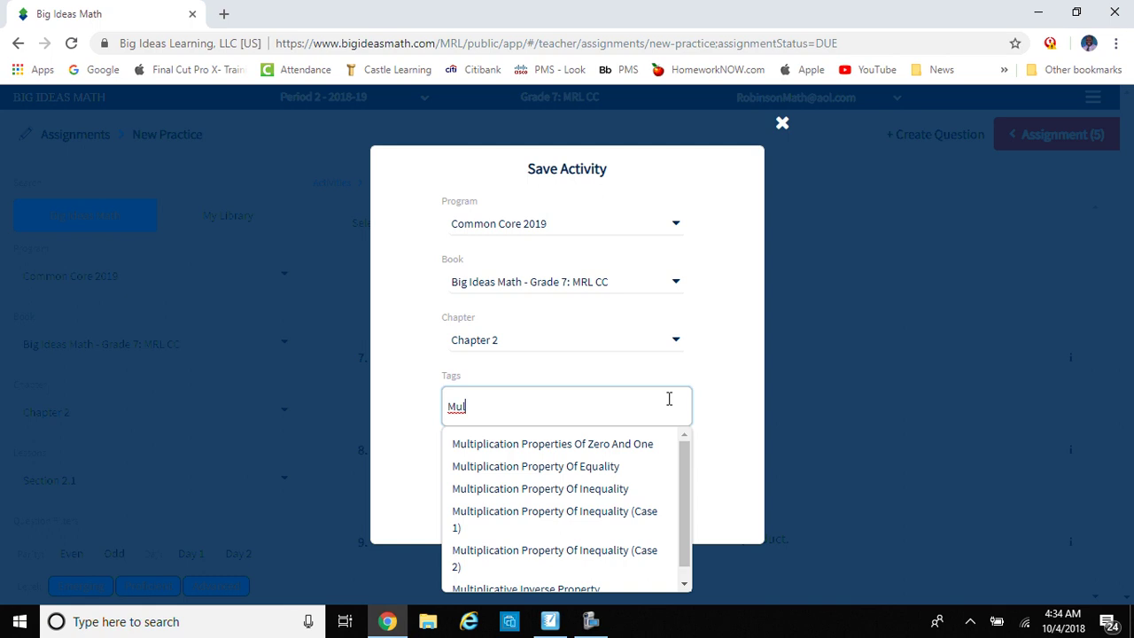
pyautogui.write('tiplyi')
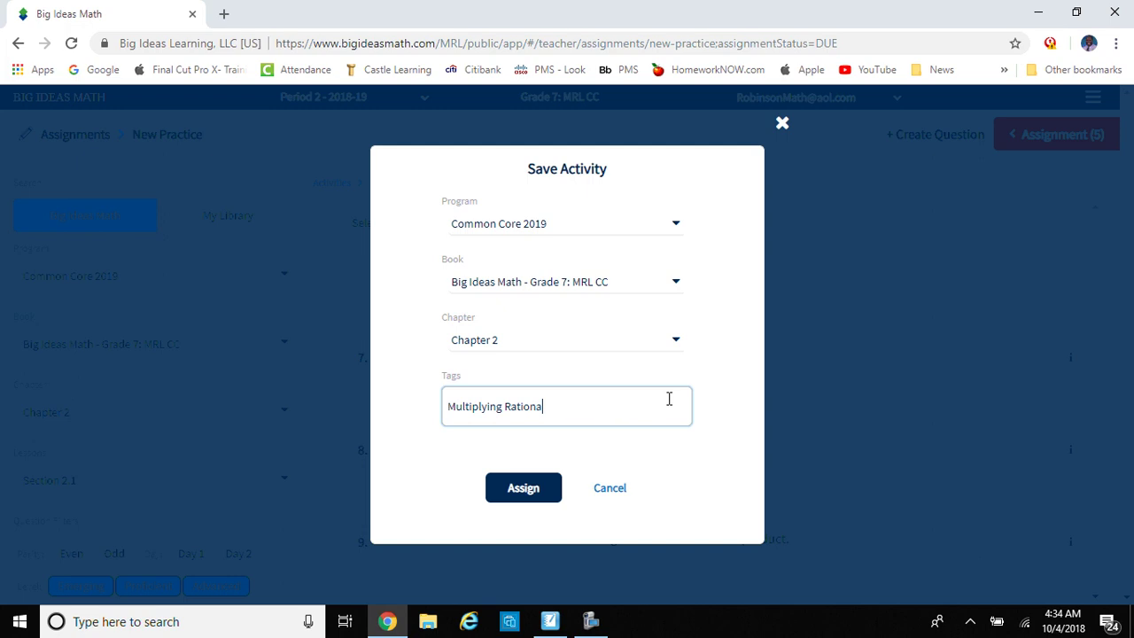
pyautogui.write('ng Rationals')
# Step: Save the activity, assign it to all Period 2 students, and set the start date to October 5
pyautogui.click(523, 489)
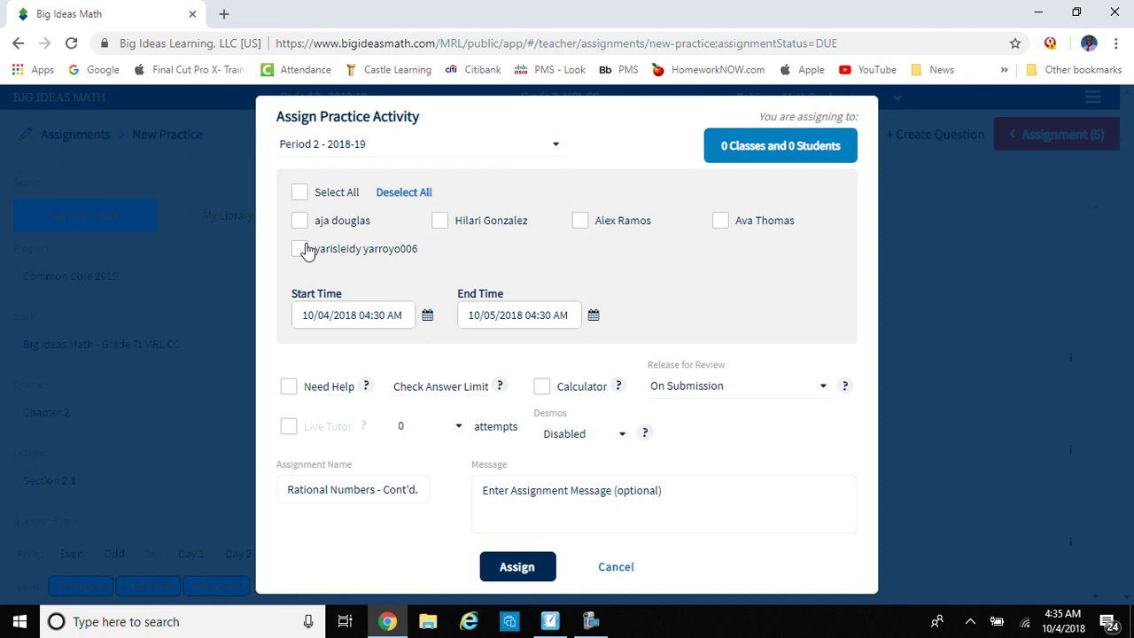
pyautogui.click(299, 194)
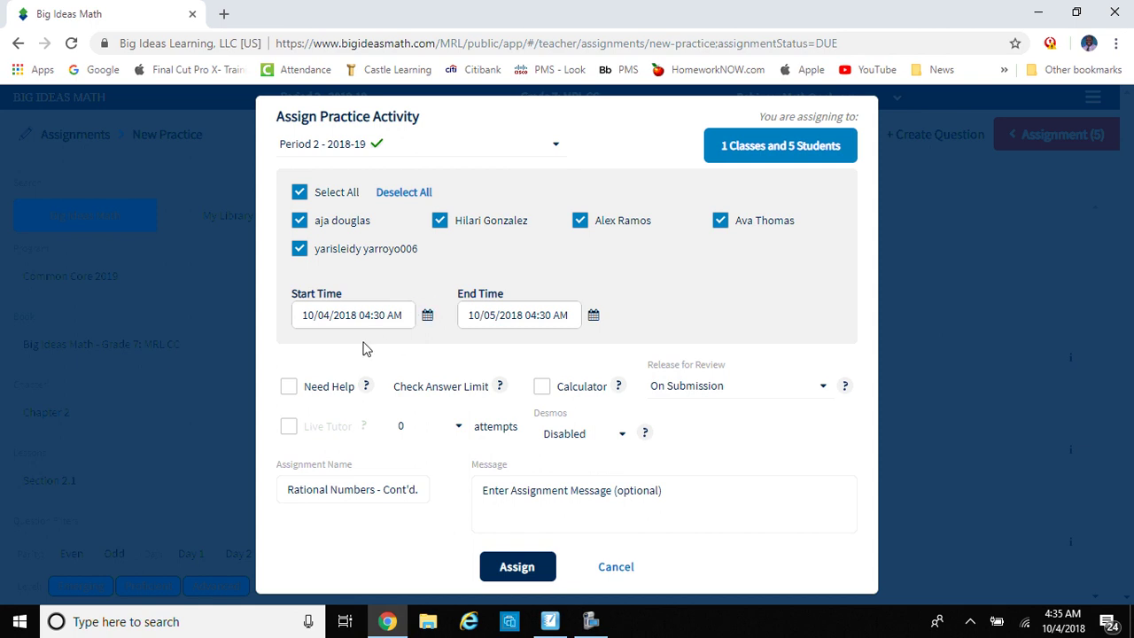
pyautogui.click(393, 319)
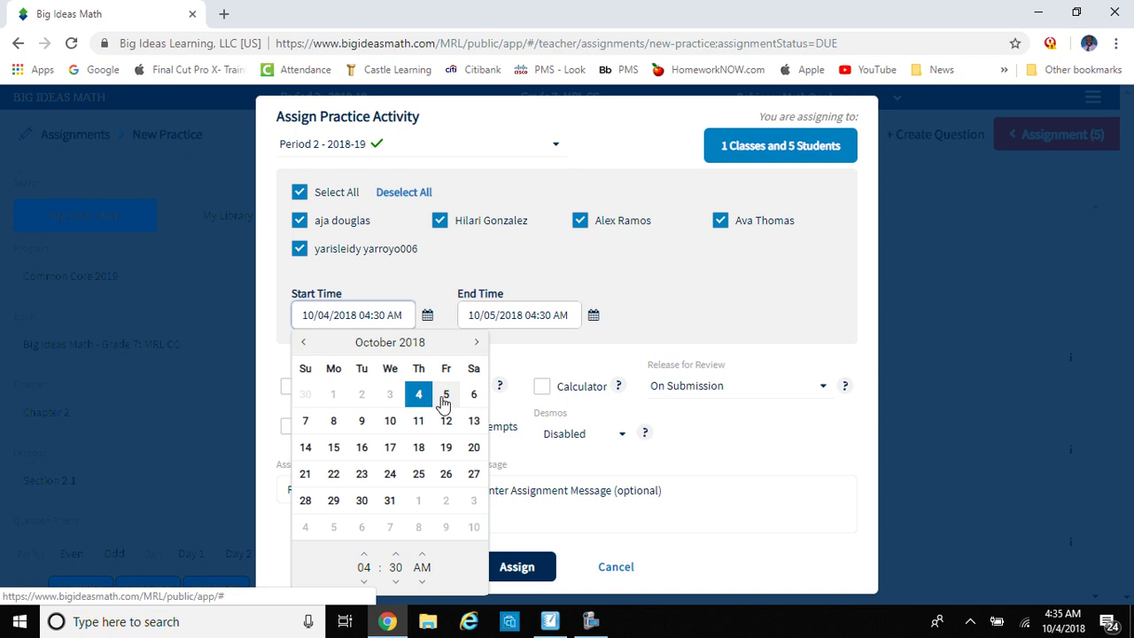
pyautogui.click(444, 399)
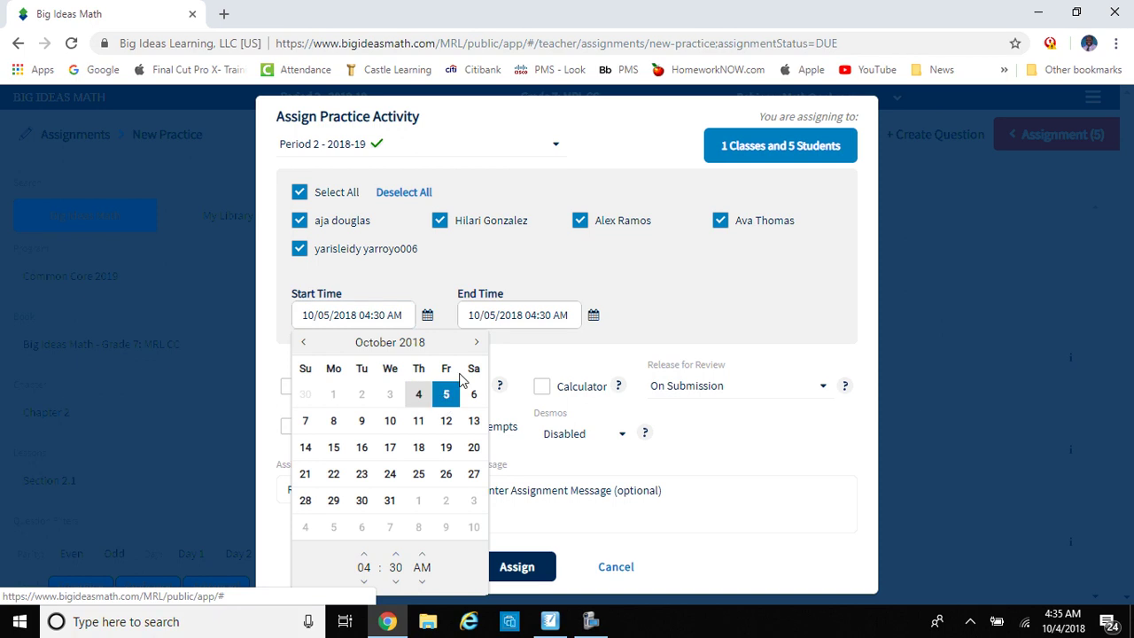
# Step: Set the due date to 10/08/2018 with an end time of 08:30 AM
pyautogui.click(591, 319)
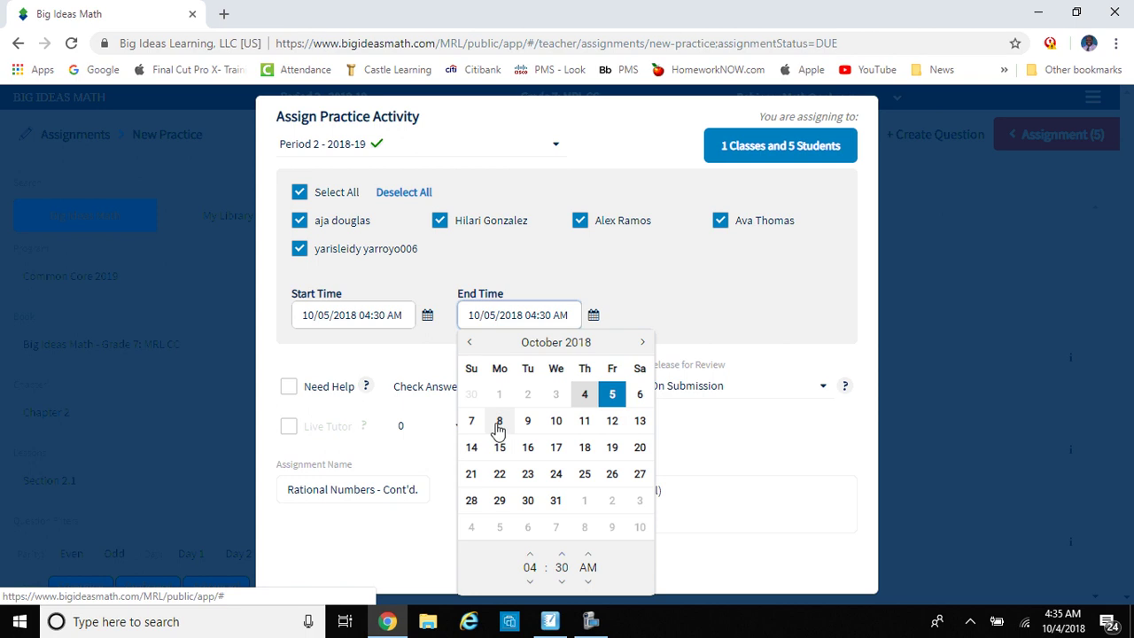
pyautogui.click(500, 421)
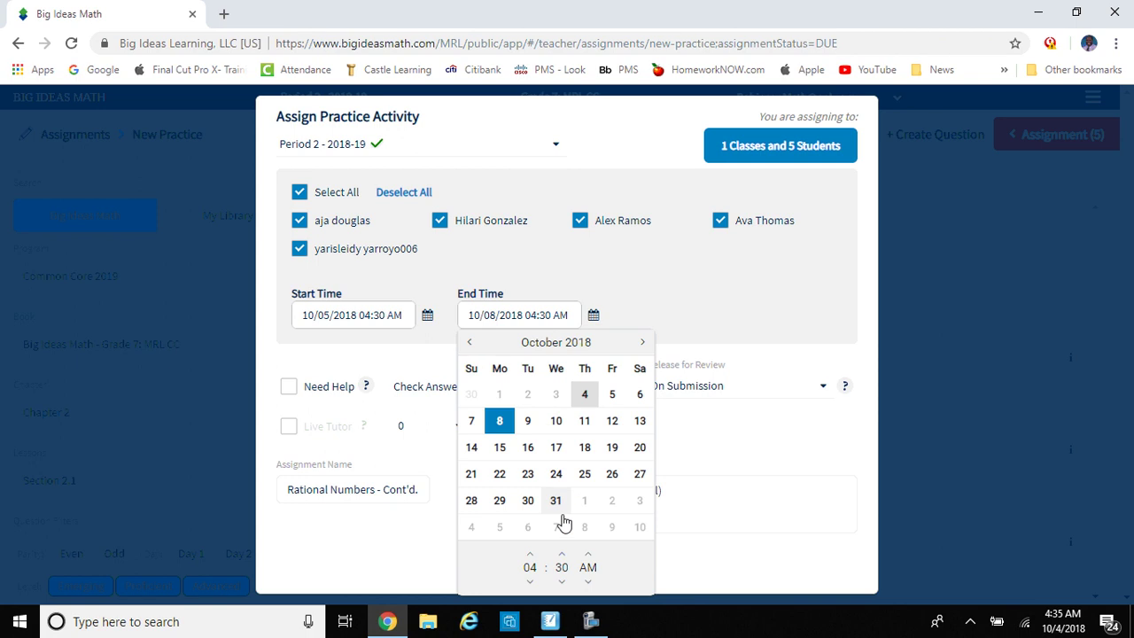
pyautogui.click(530, 555)
pyautogui.click(530, 555)
pyautogui.click(530, 555)
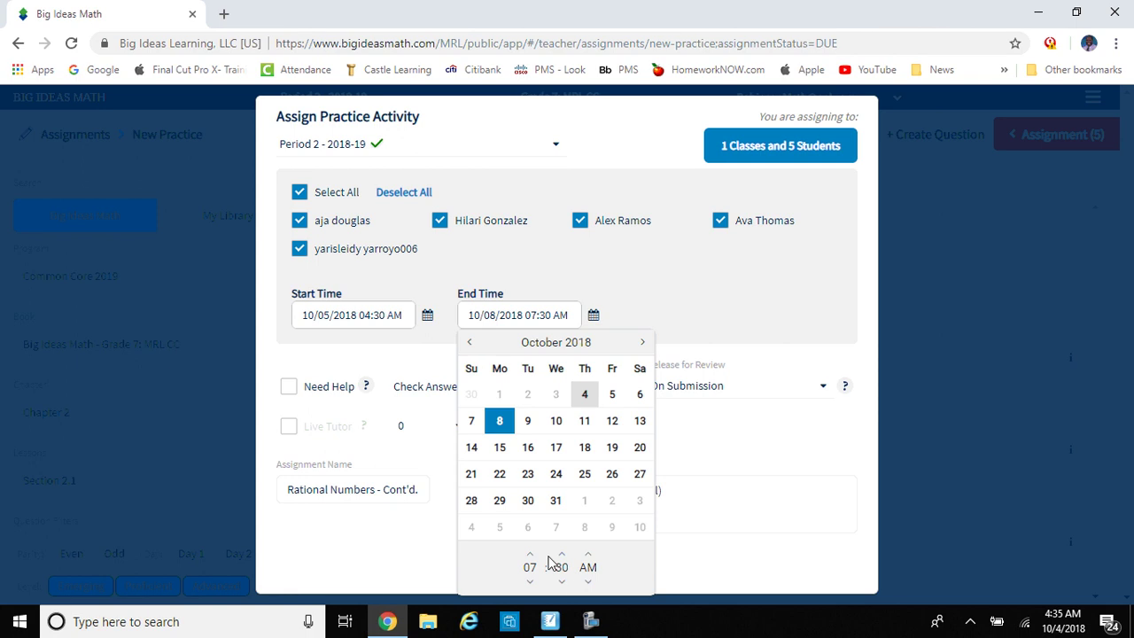
pyautogui.click(530, 555)
pyautogui.click(668, 529)
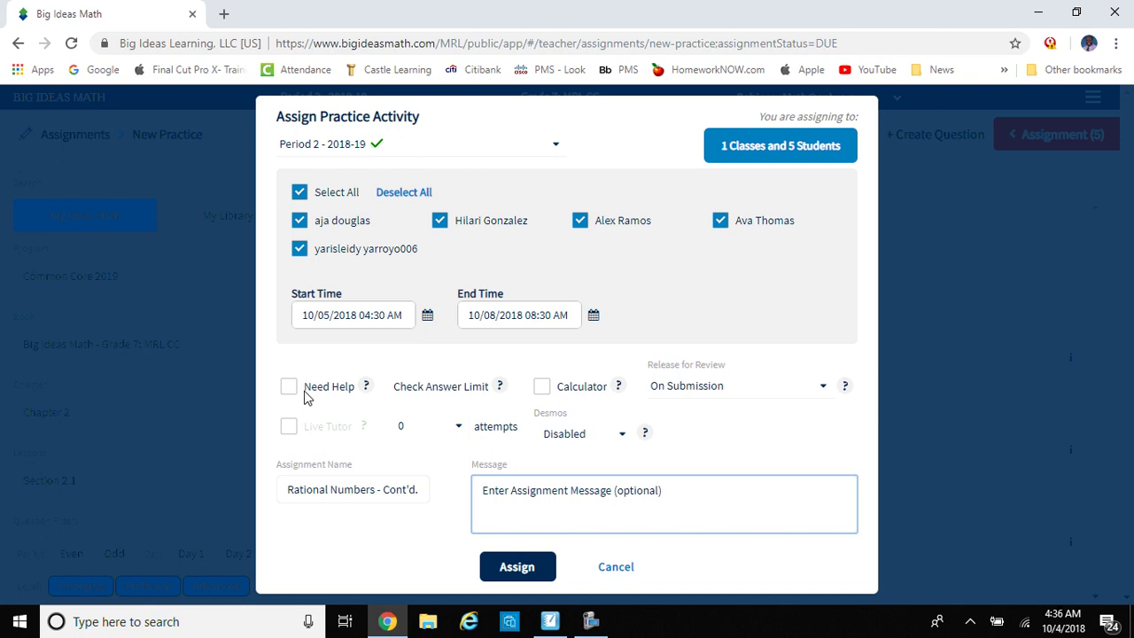
# Step: Enable Need Help and Calculator, and limit answer checks to 2 attempts
pyautogui.click(290, 388)
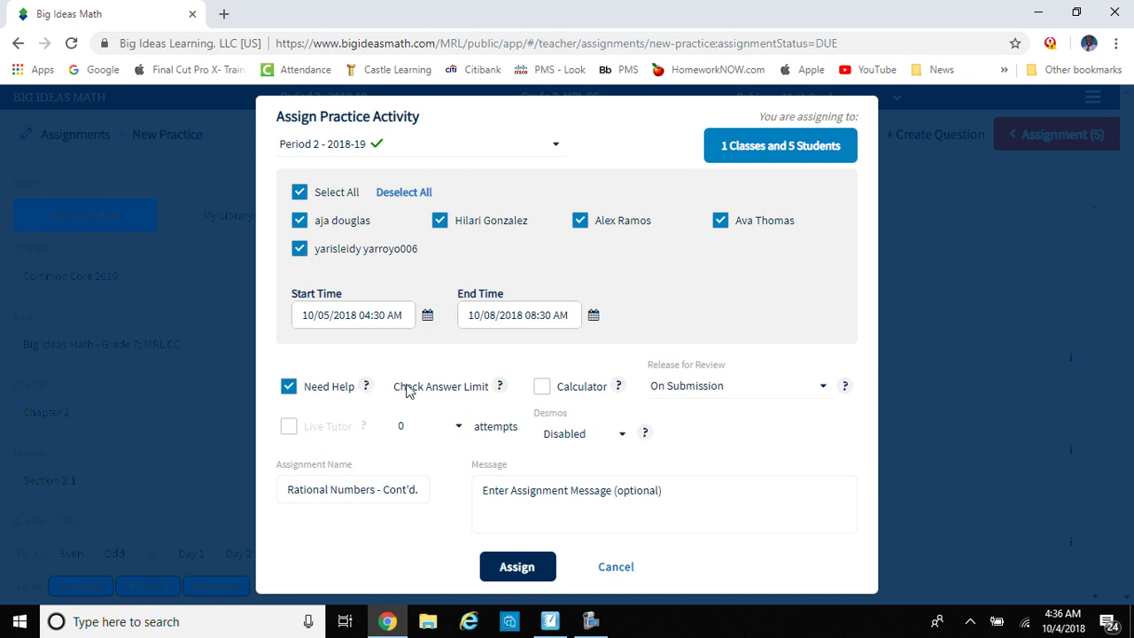
pyautogui.moveTo(499, 393)
pyautogui.click(458, 429)
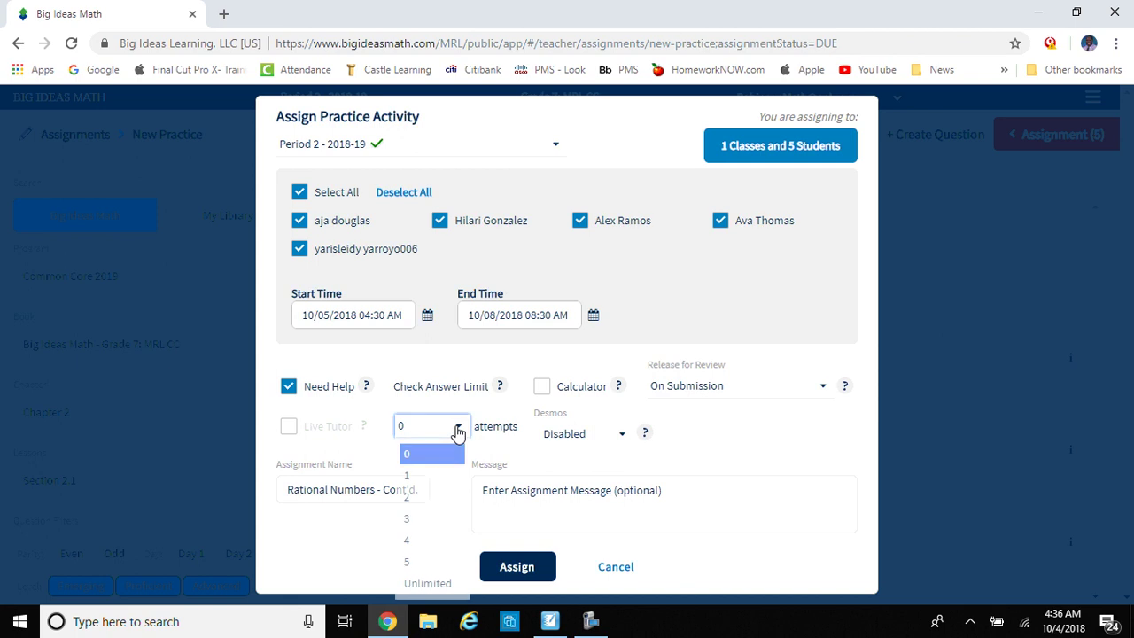
pyautogui.click(433, 502)
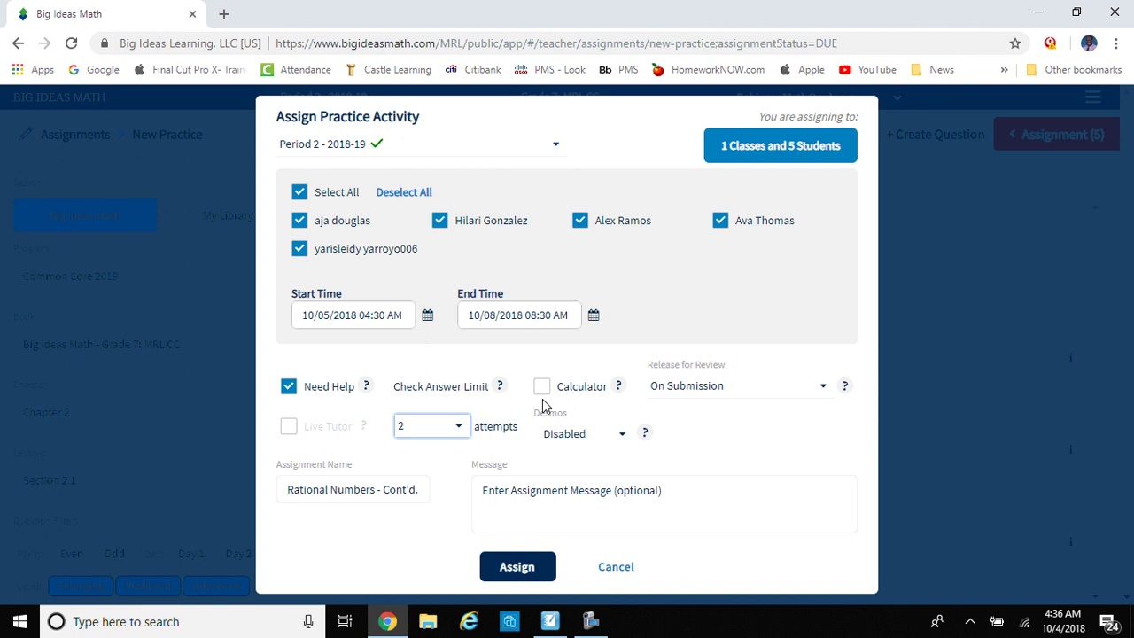
pyautogui.click(541, 390)
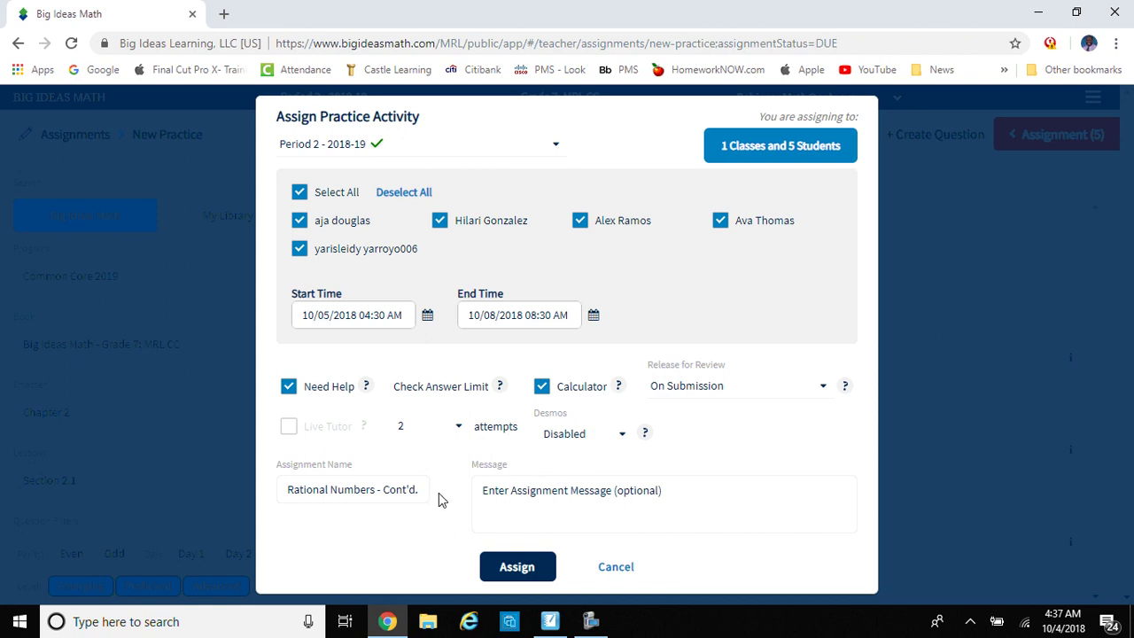
# Step: Write the student message 'Show all work on a separate paper. To be collected'
pyautogui.click(493, 492)
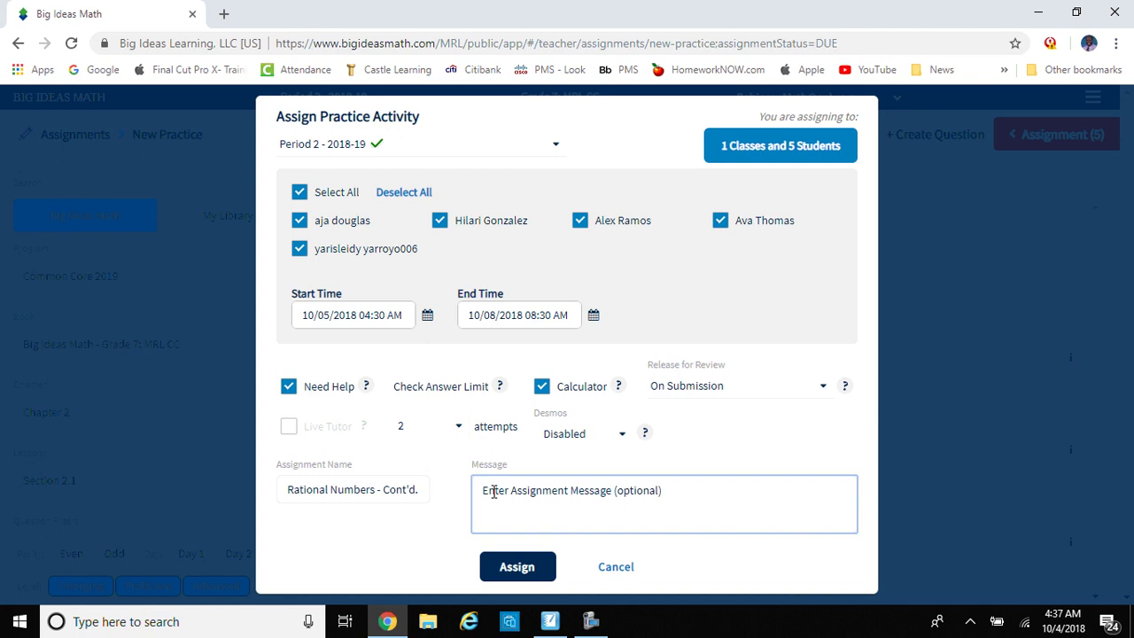
pyautogui.write('S')
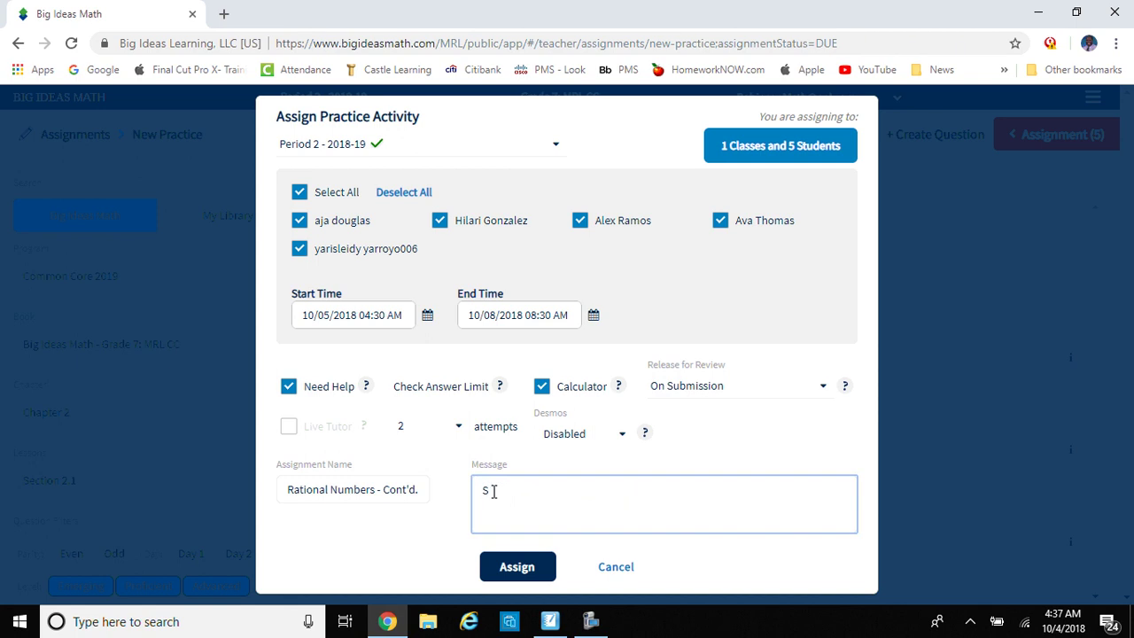
pyautogui.write('how all work on a sepa')
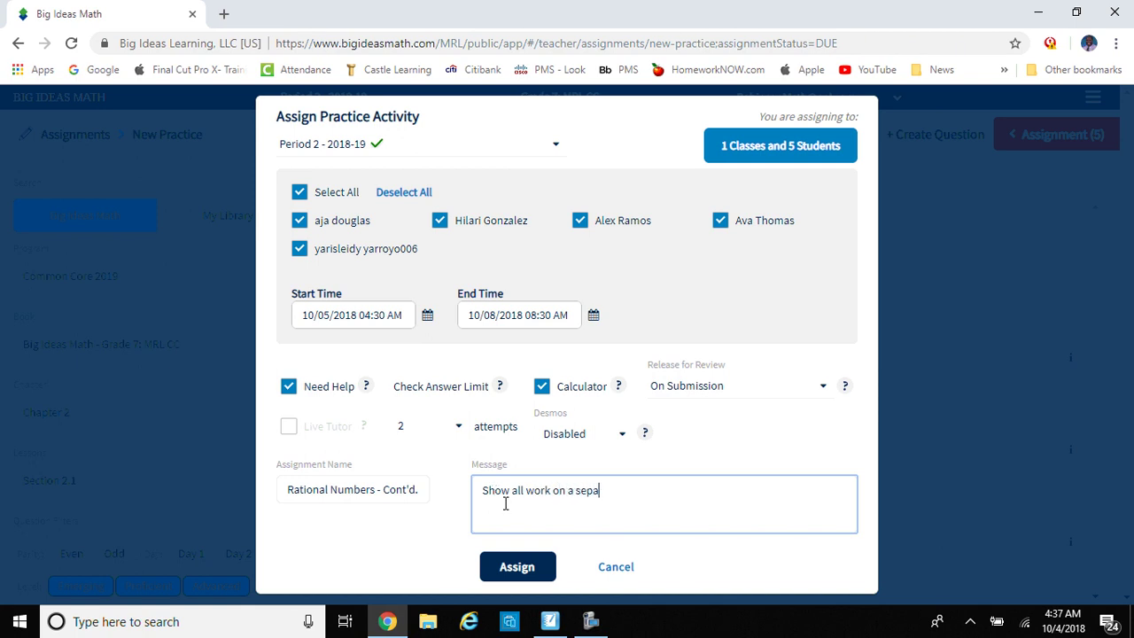
pyautogui.write('rate paper. To be collec')
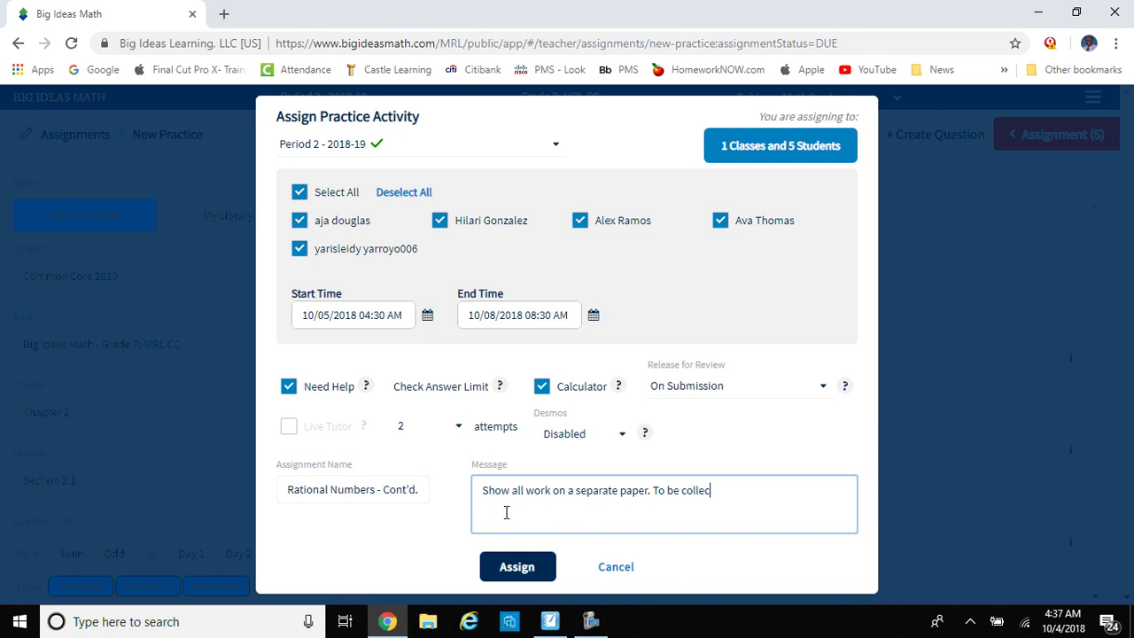
pyautogui.write('ted!')
# Step: Assign the activity and choose to share it to Google Classroom
pyautogui.click(533, 568)
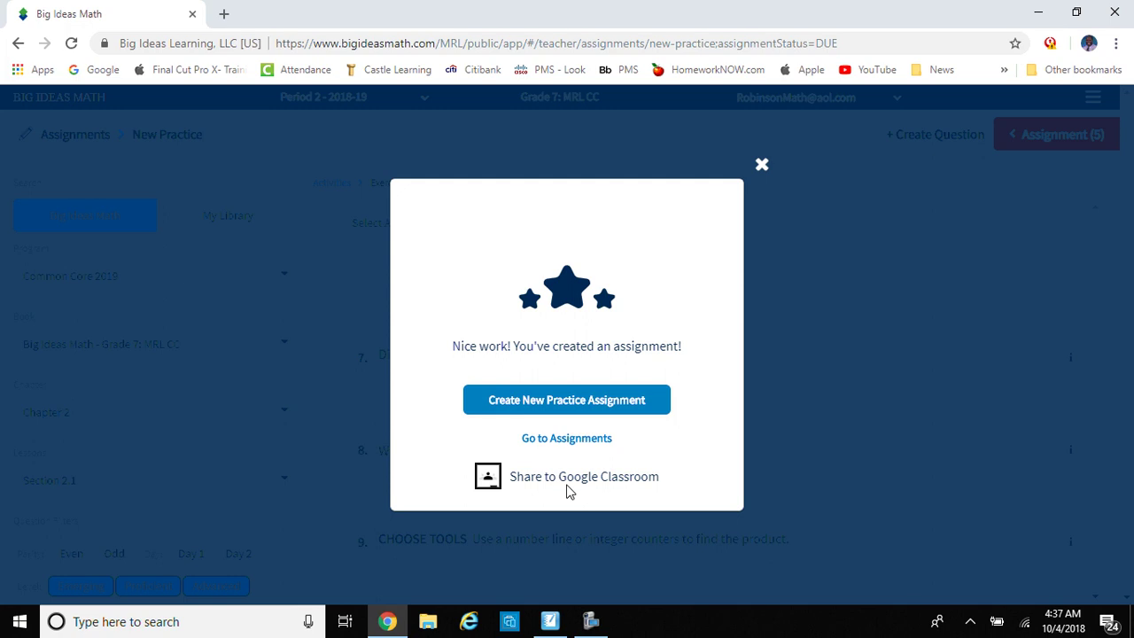
pyautogui.click(488, 483)
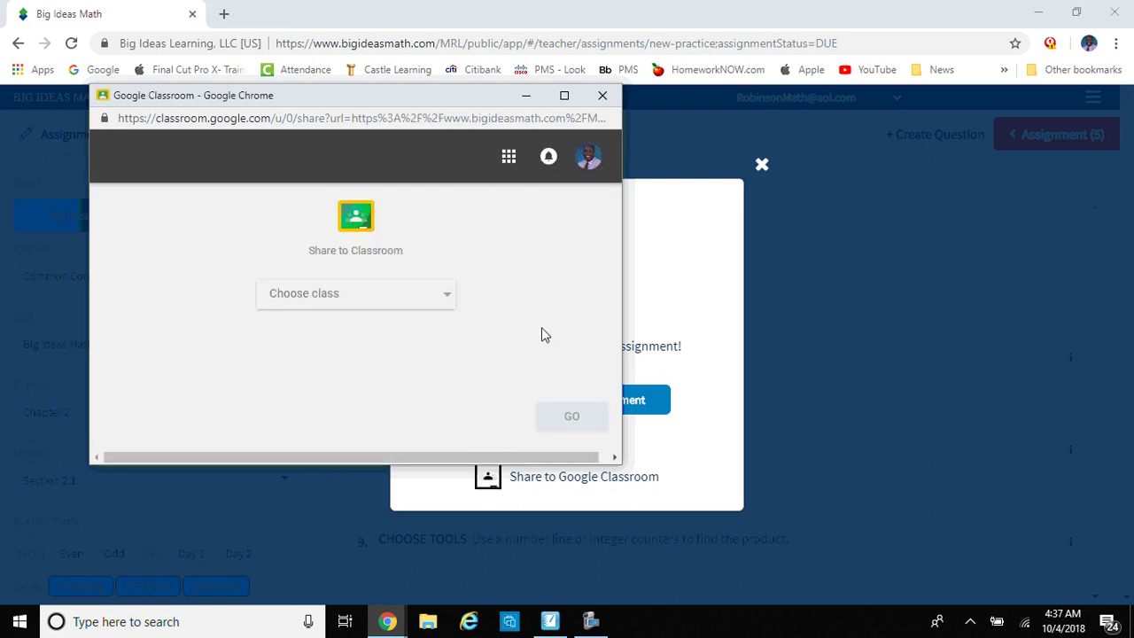
# Step: Share to the Mathematics - 2018-19 Period 2 class with the Create assignment action
pyautogui.click(565, 96)
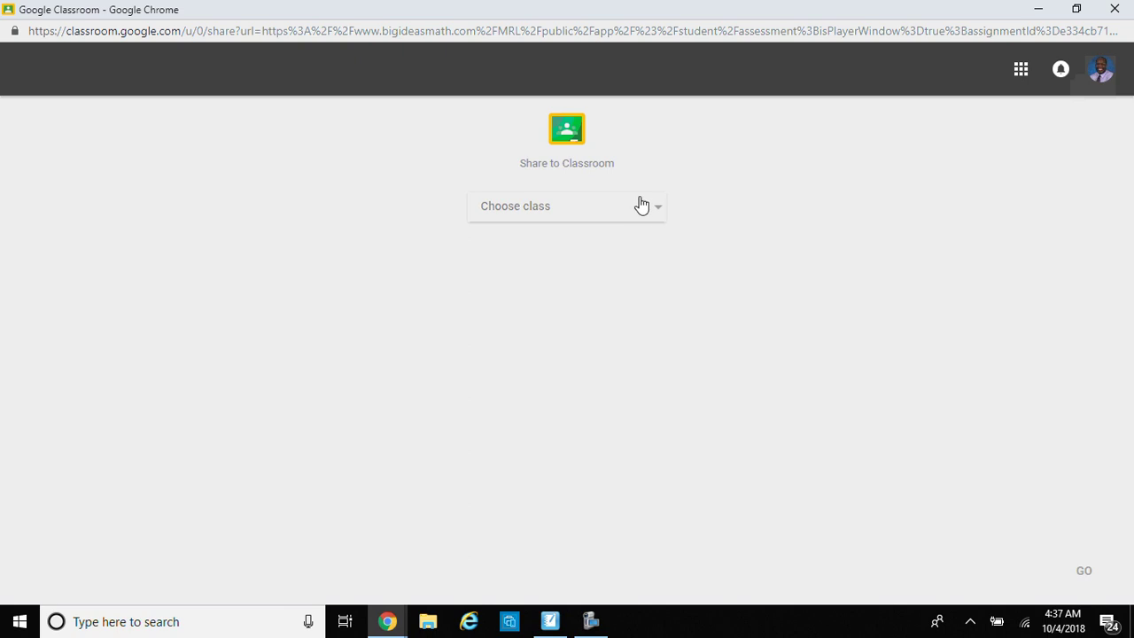
pyautogui.click(654, 212)
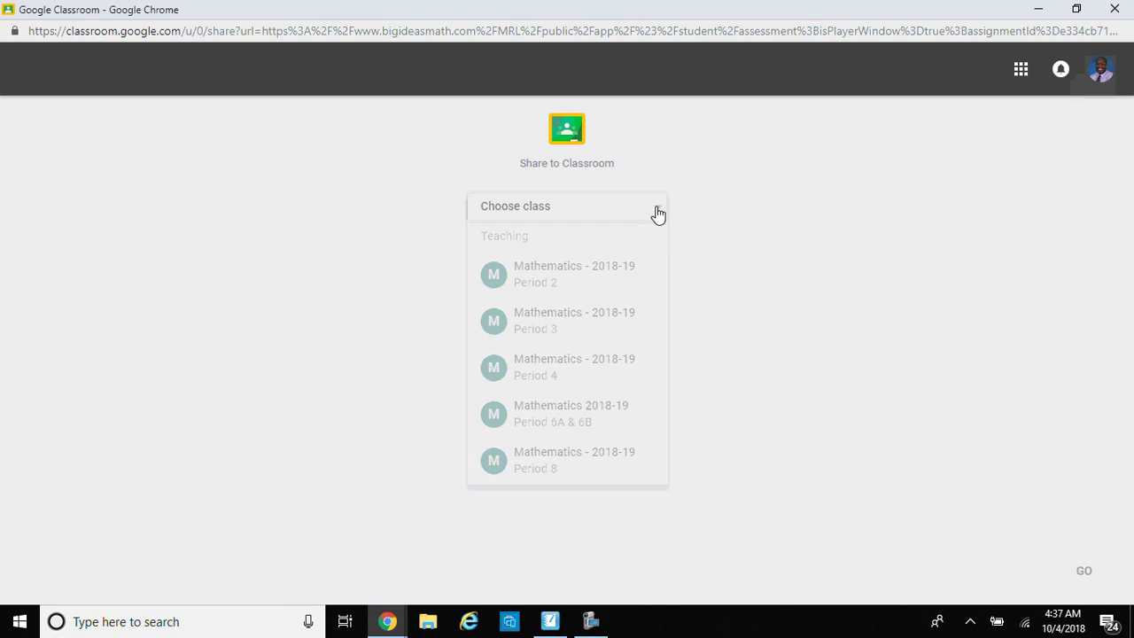
pyautogui.click(641, 268)
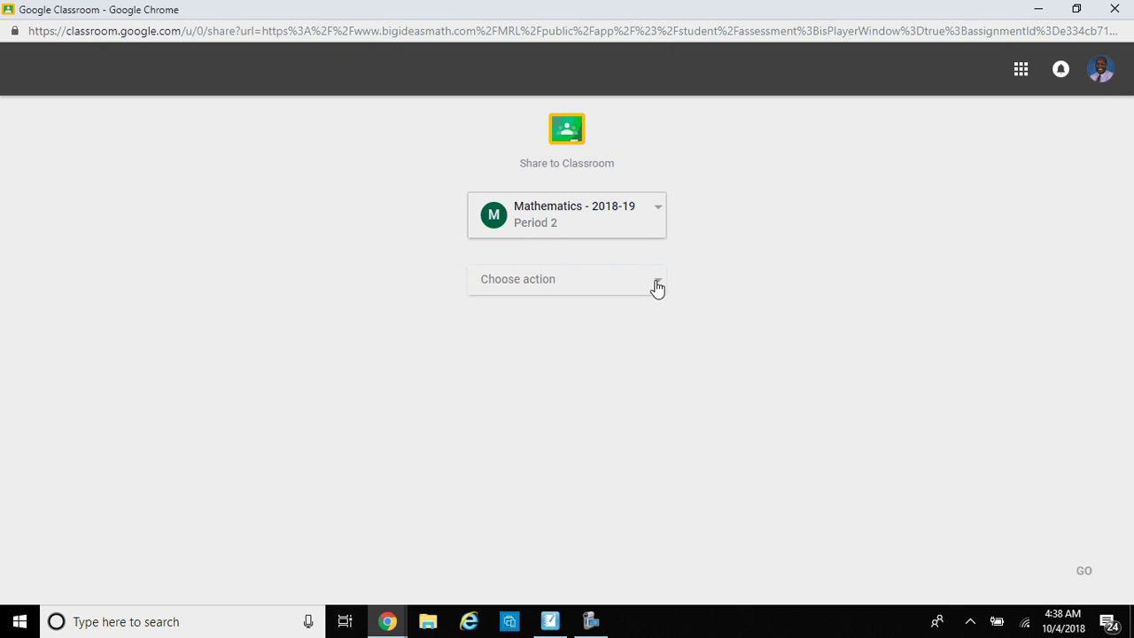
pyautogui.click(656, 288)
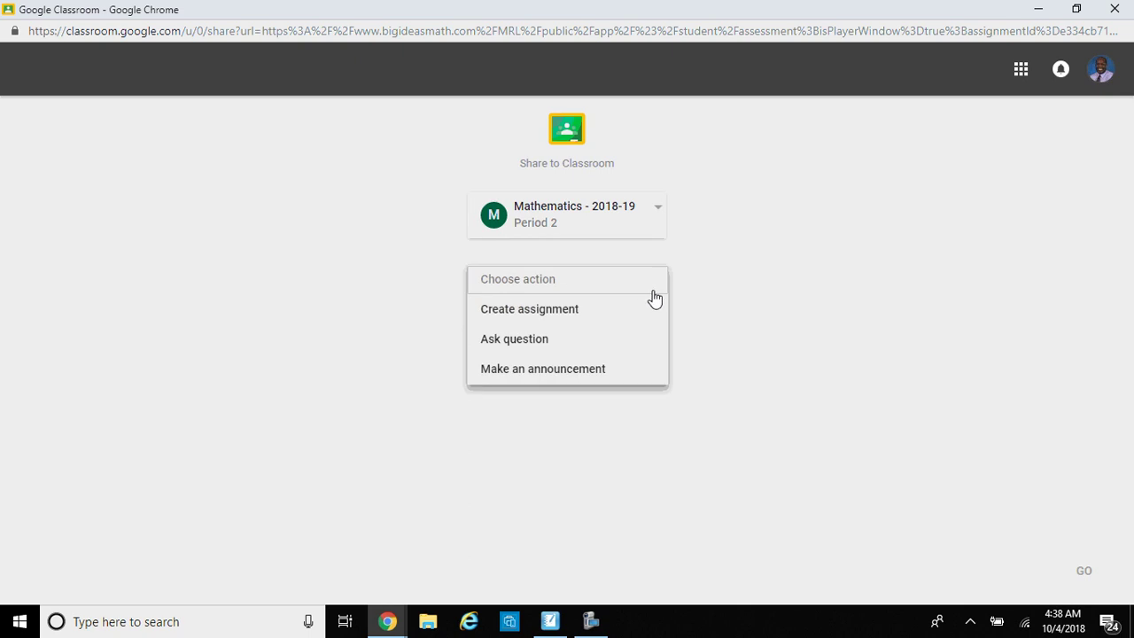
pyautogui.click(648, 312)
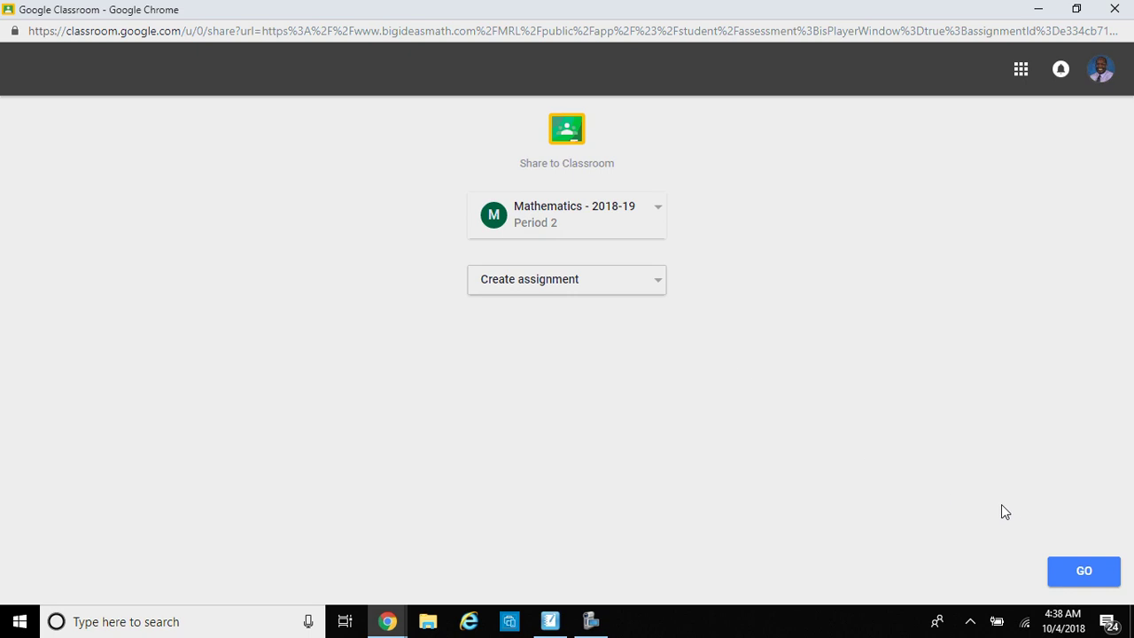
# Step: Add the instructions 'Complete the assignment on paper to be collected, show all work!'
pyautogui.click(1089, 581)
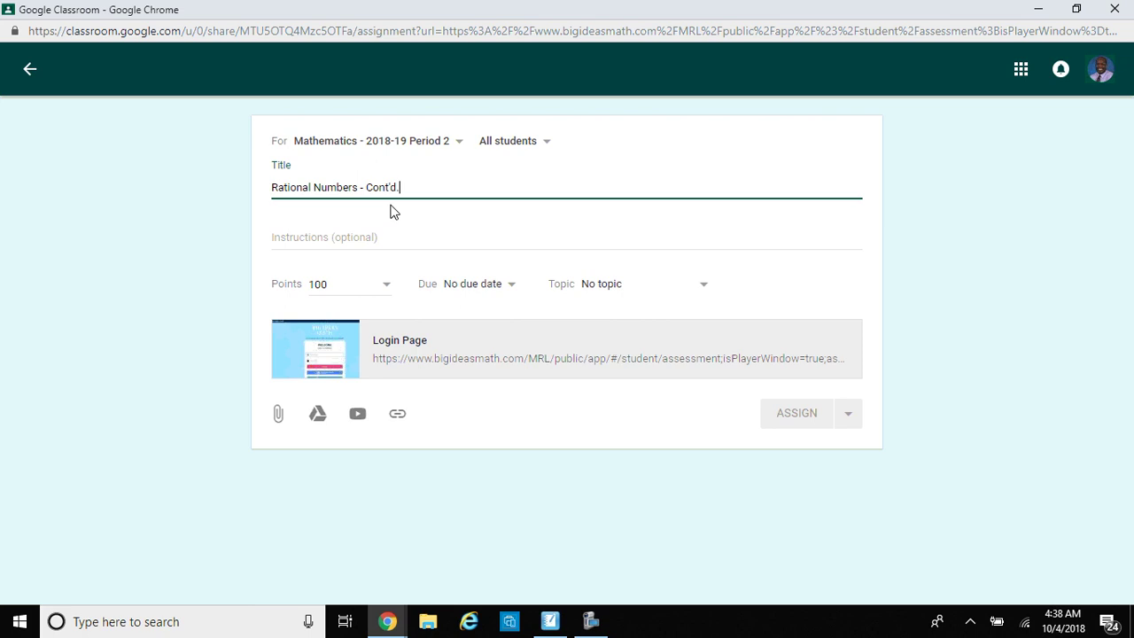
pyautogui.click(444, 237)
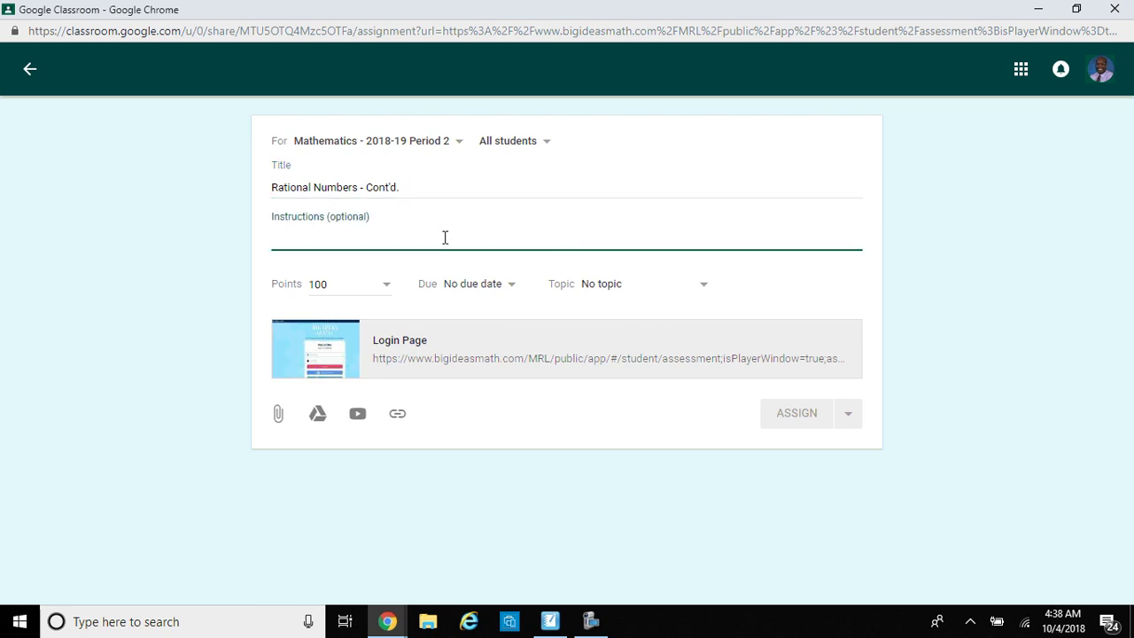
pyautogui.write('Comp')
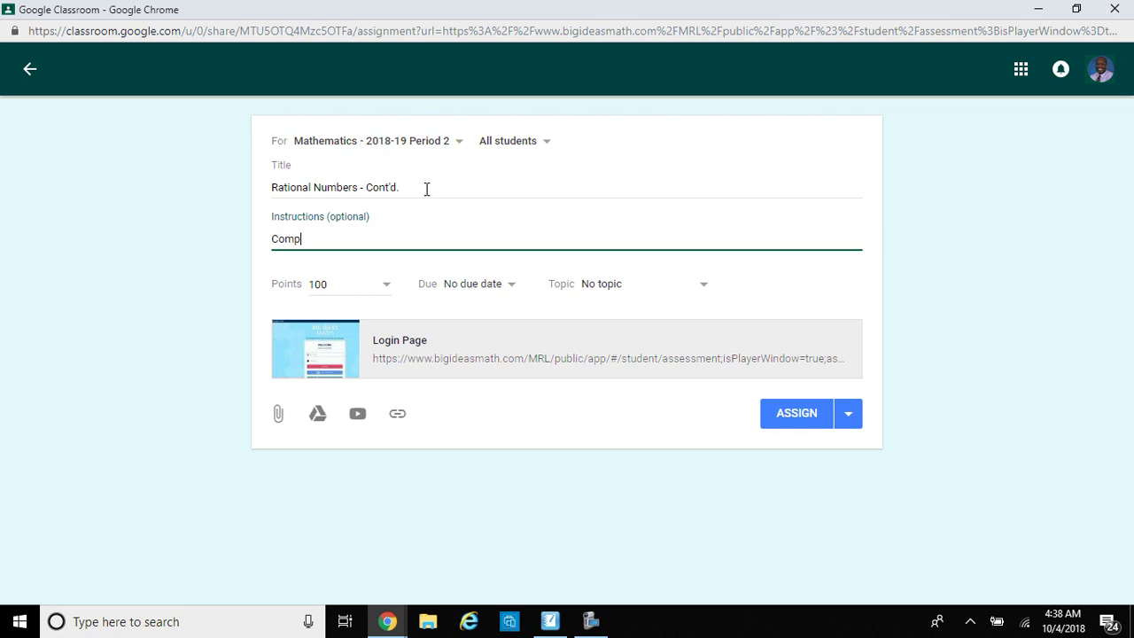
pyautogui.write('lete the assignmen')
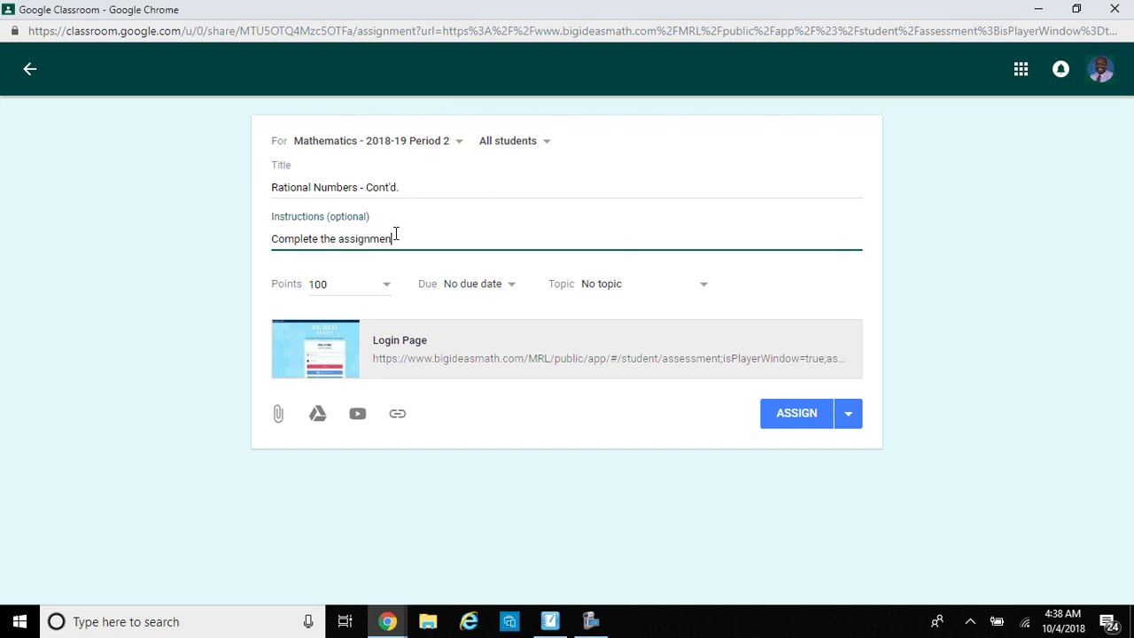
pyautogui.write('t on paper to be collec')
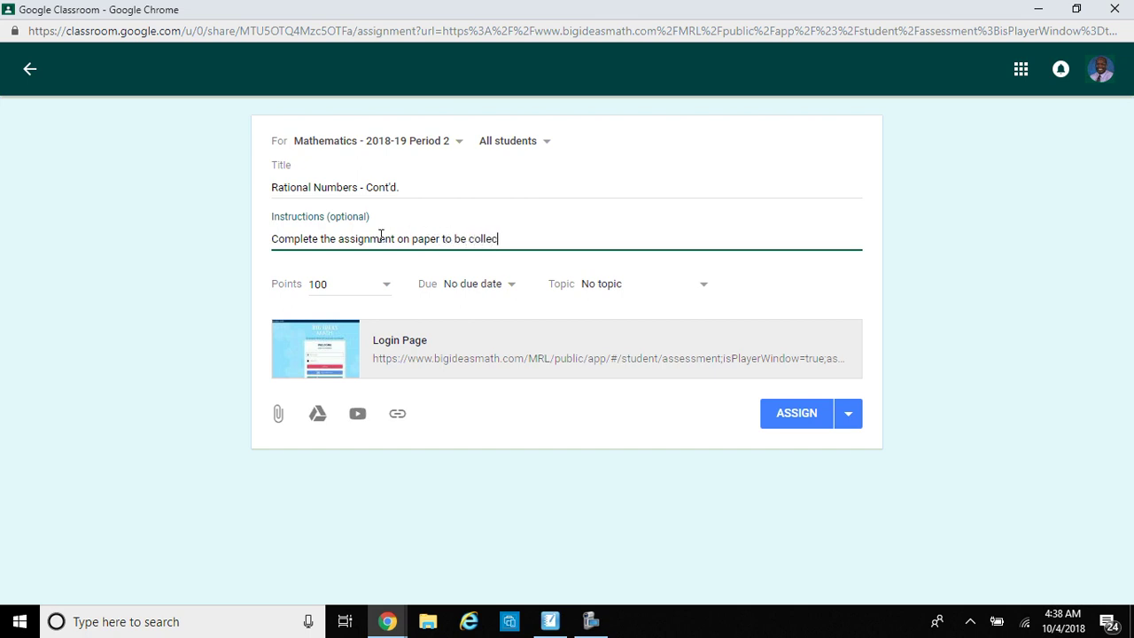
pyautogui.write('ted, show all work!')
# Step: Make the assignment ungraded, due Oct 8 at 08:30 AM, under the Rational Numbers topic
pyautogui.click(390, 285)
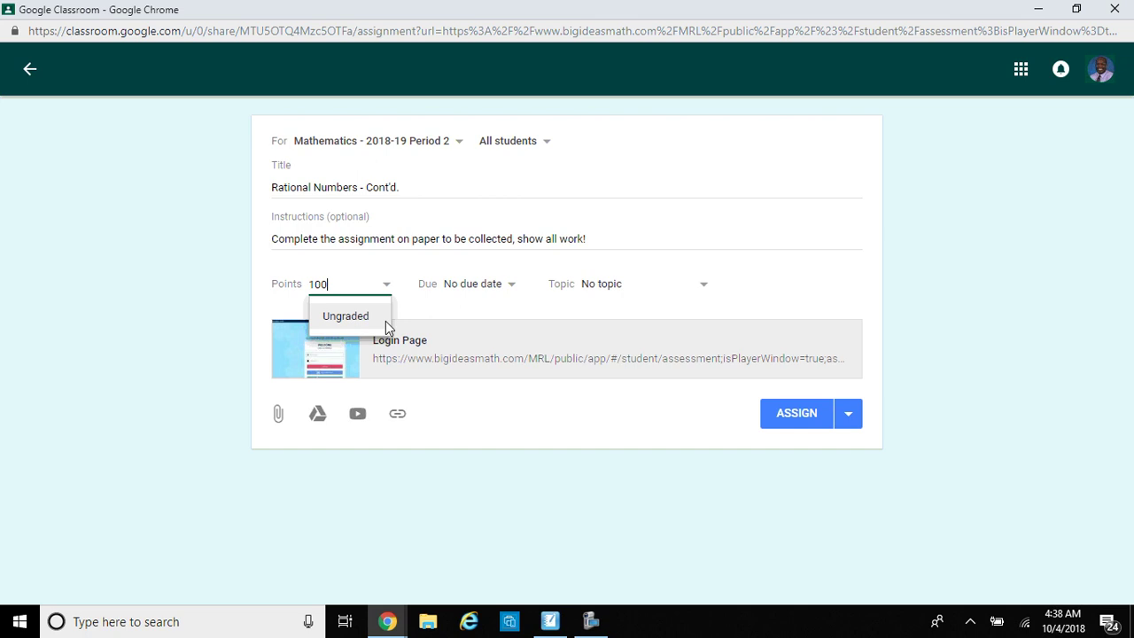
pyautogui.click(385, 321)
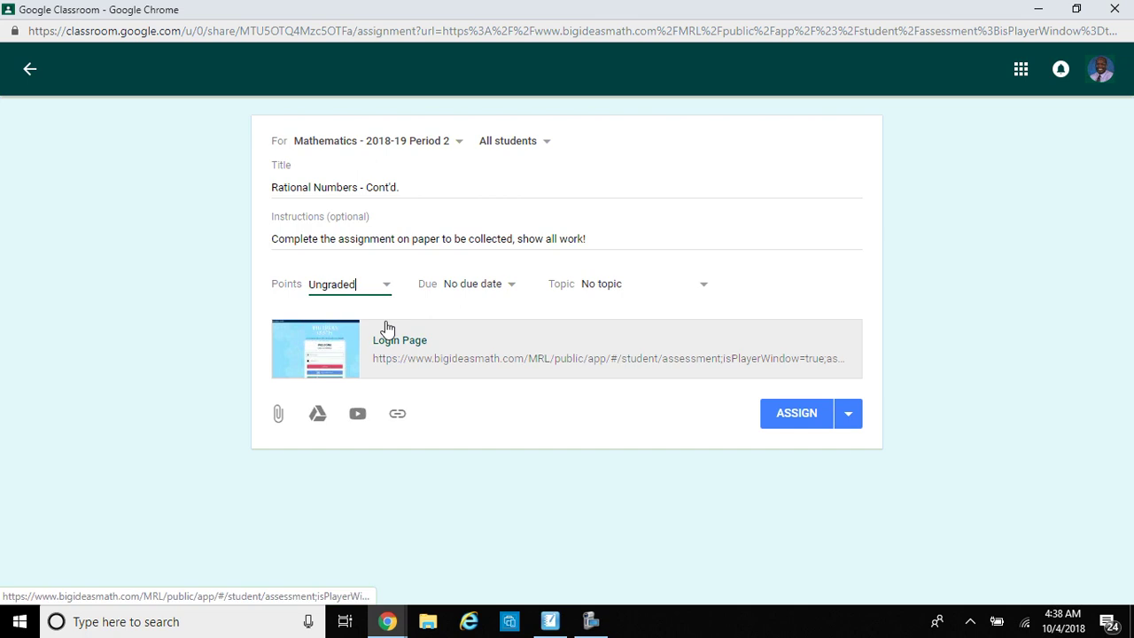
pyautogui.click(511, 291)
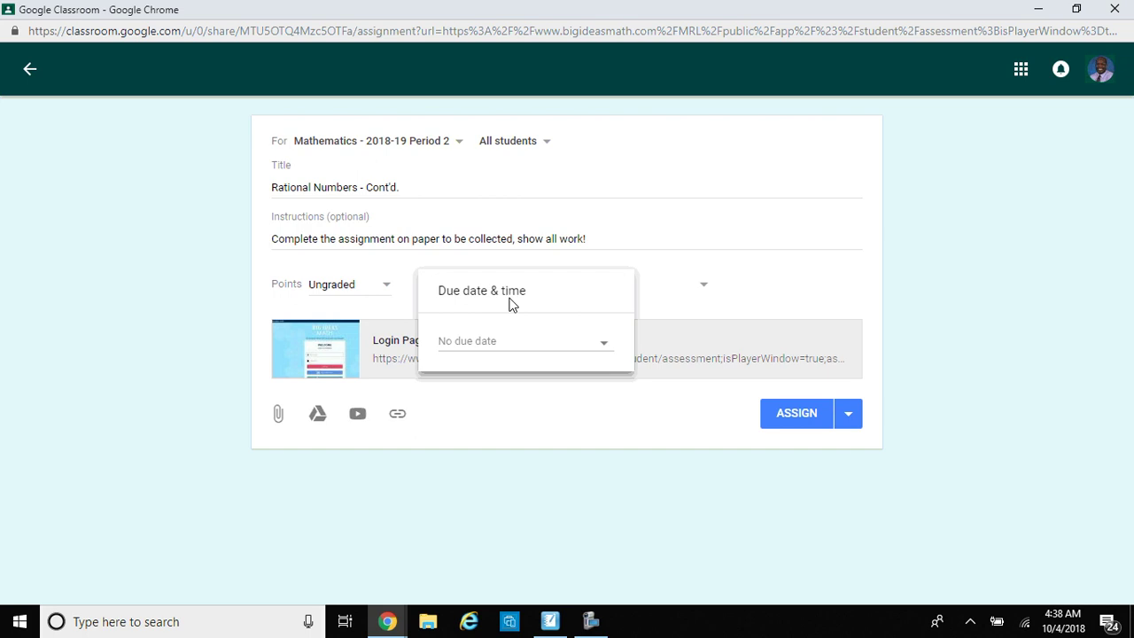
pyautogui.click(499, 343)
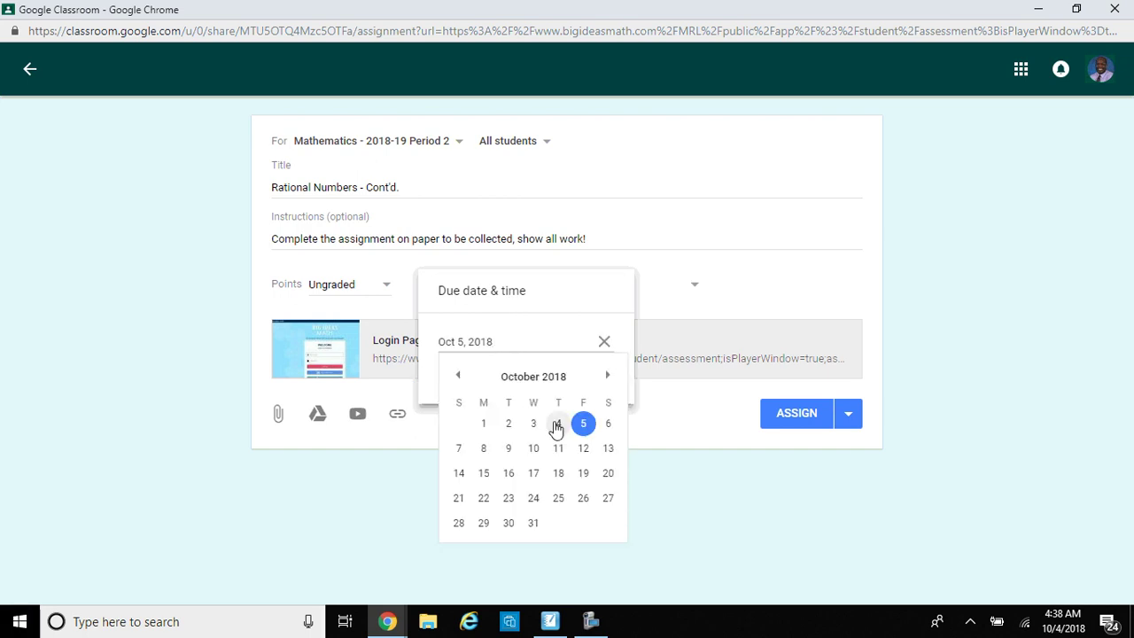
pyautogui.click(484, 449)
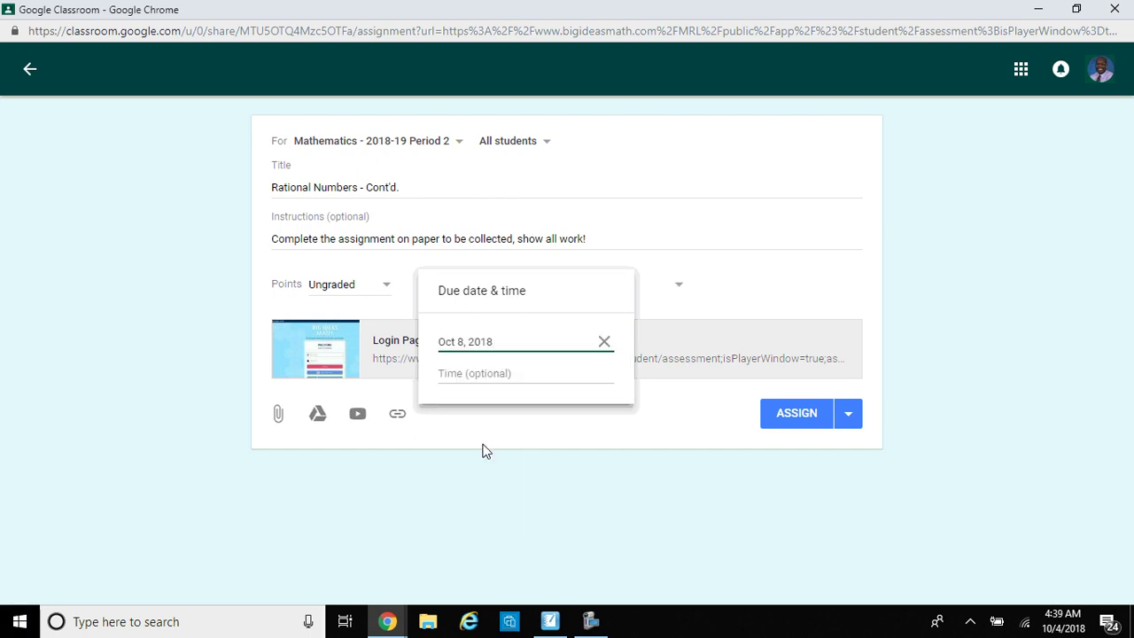
pyautogui.click(490, 374)
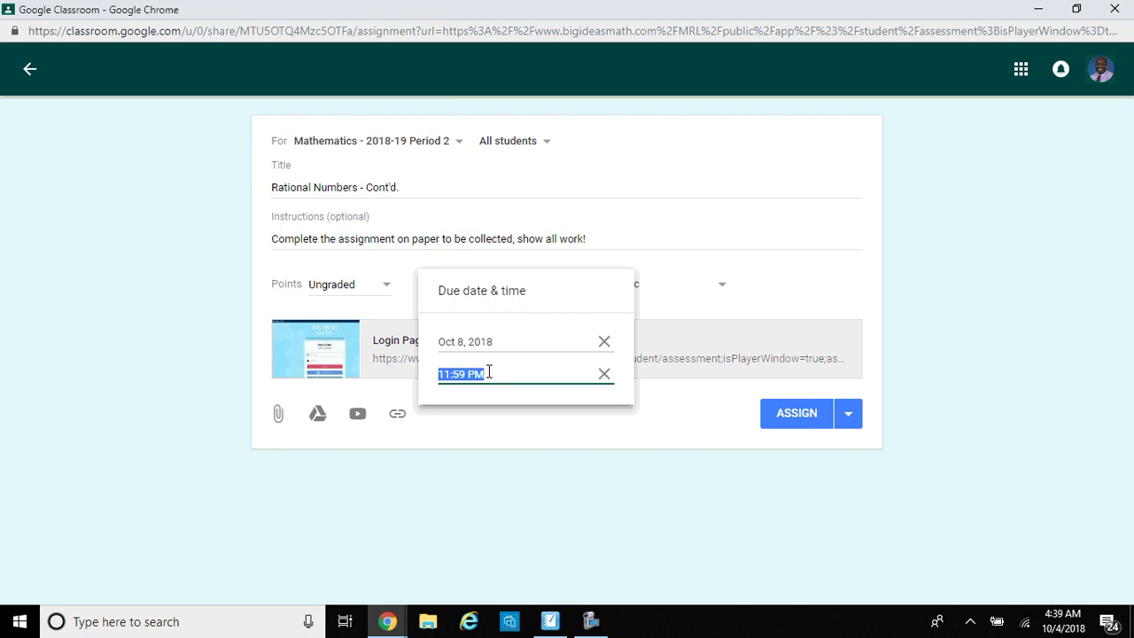
pyautogui.write('07')
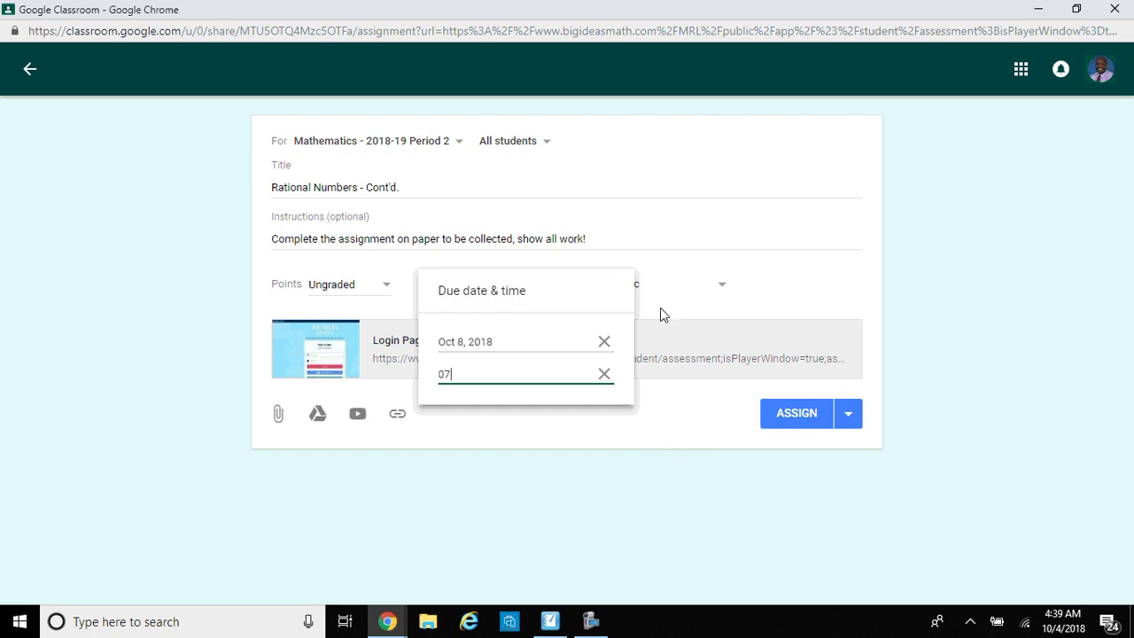
pyautogui.press('BackSpace')
pyautogui.press('BackSpace')
pyautogui.write('08:30 AM')
pyautogui.click(642, 385)
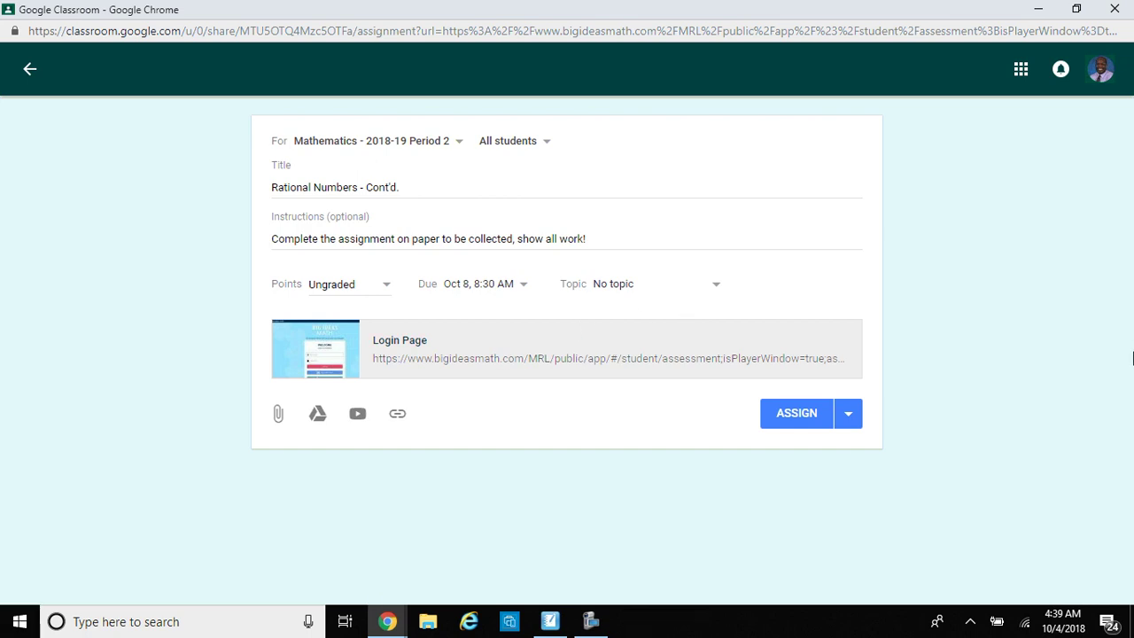
pyautogui.click(712, 293)
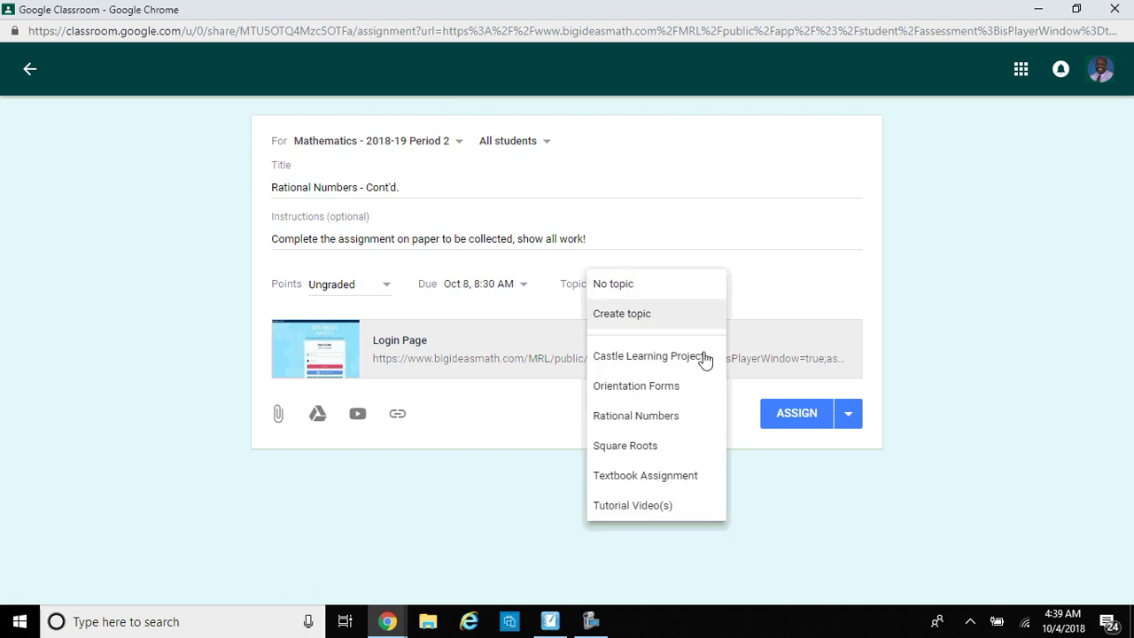
pyautogui.click(713, 422)
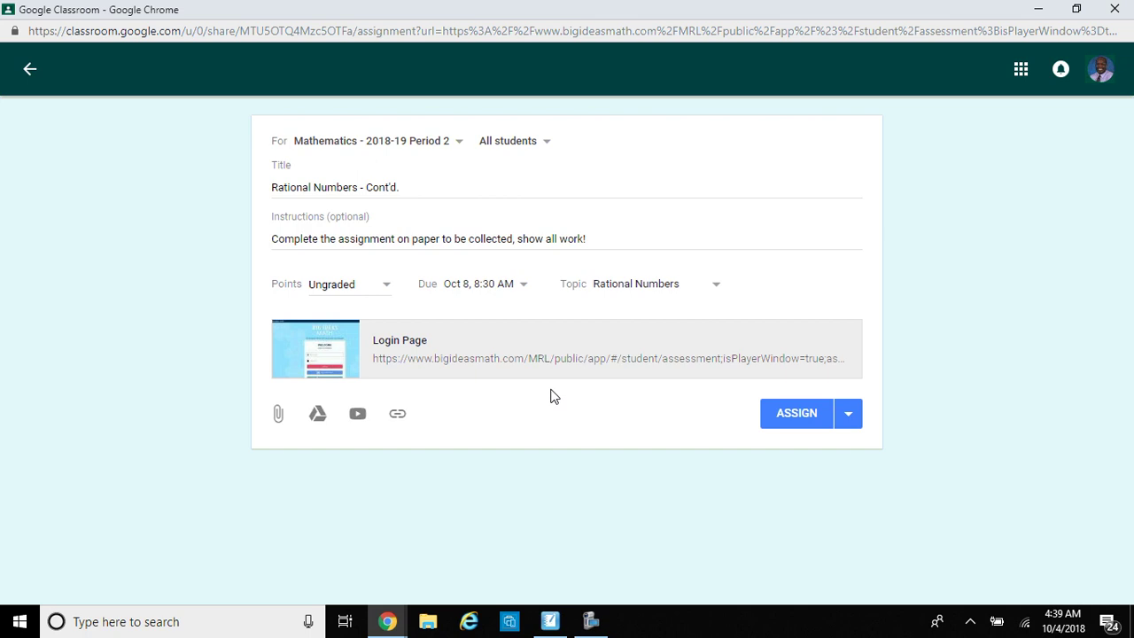
# Step: Search YouTube for the multiply integers video and attach 'Multiply and Divide Integers'
pyautogui.click(357, 416)
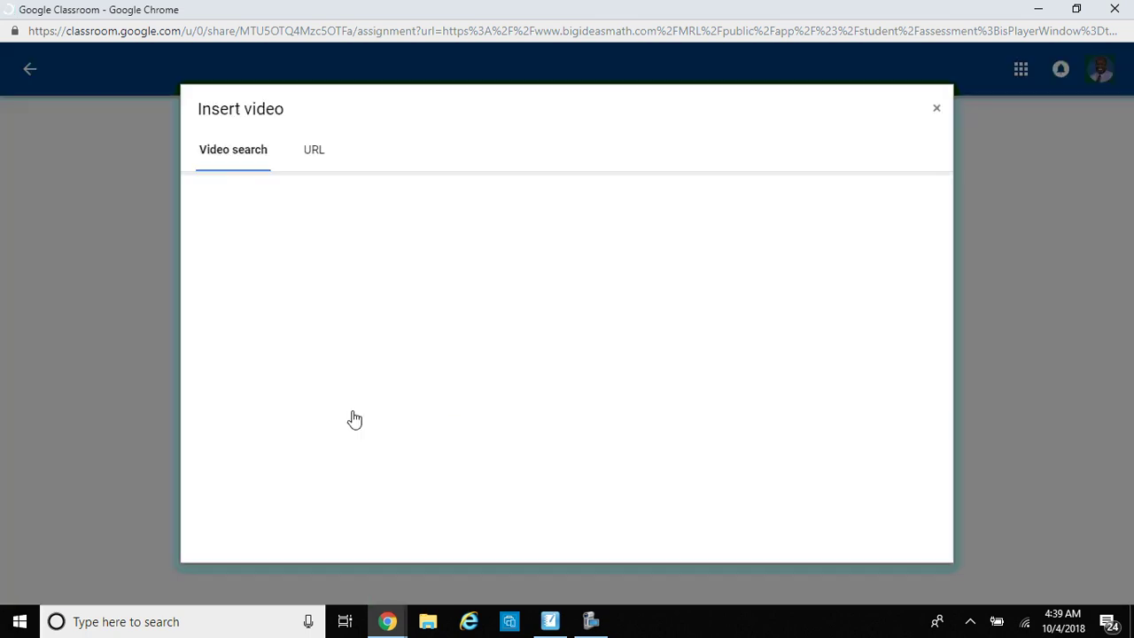
pyautogui.click(374, 203)
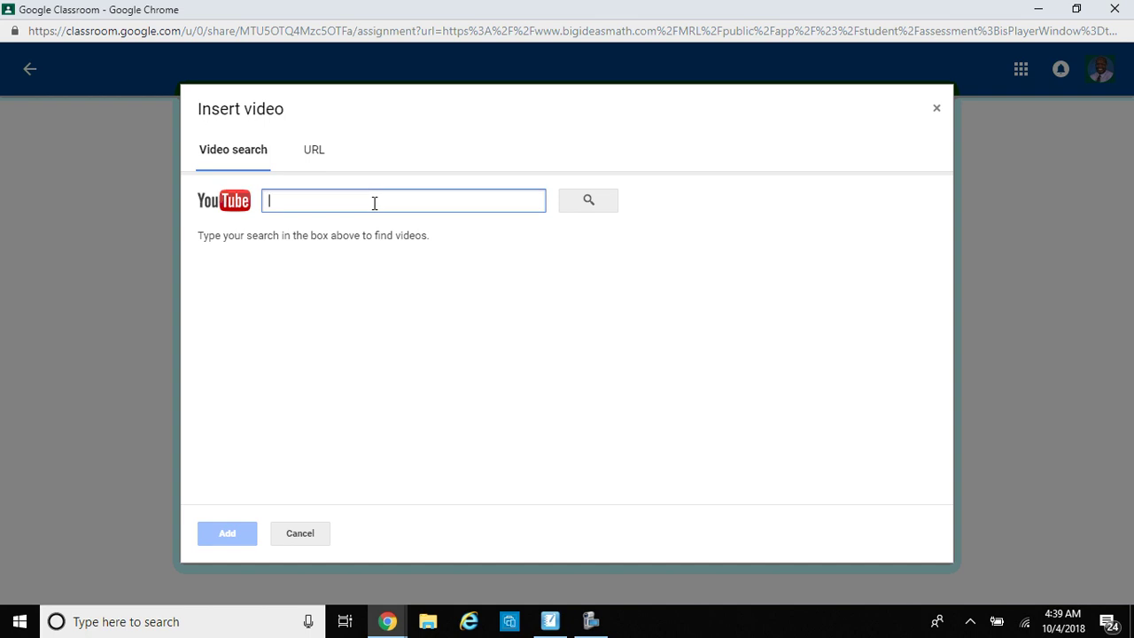
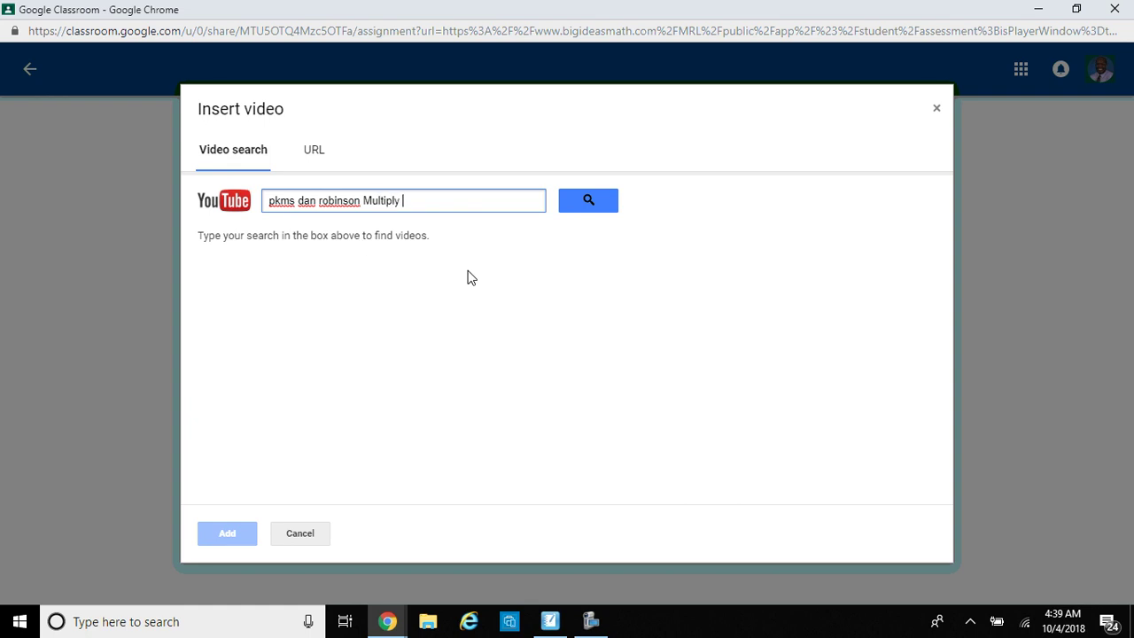
pyautogui.press('Return')
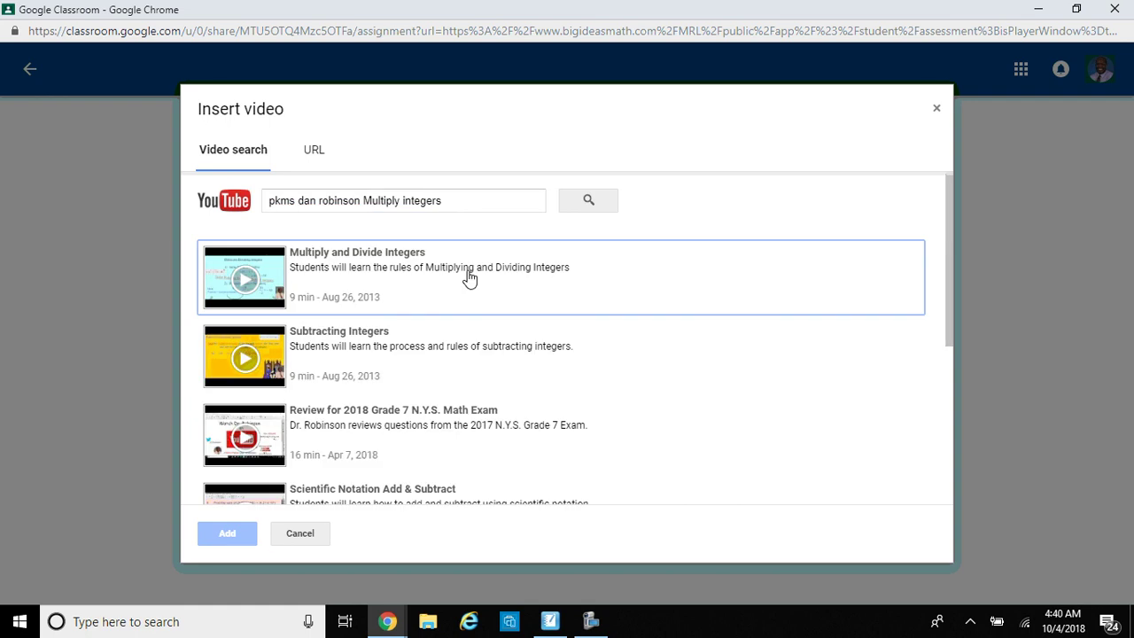
pyautogui.click(469, 278)
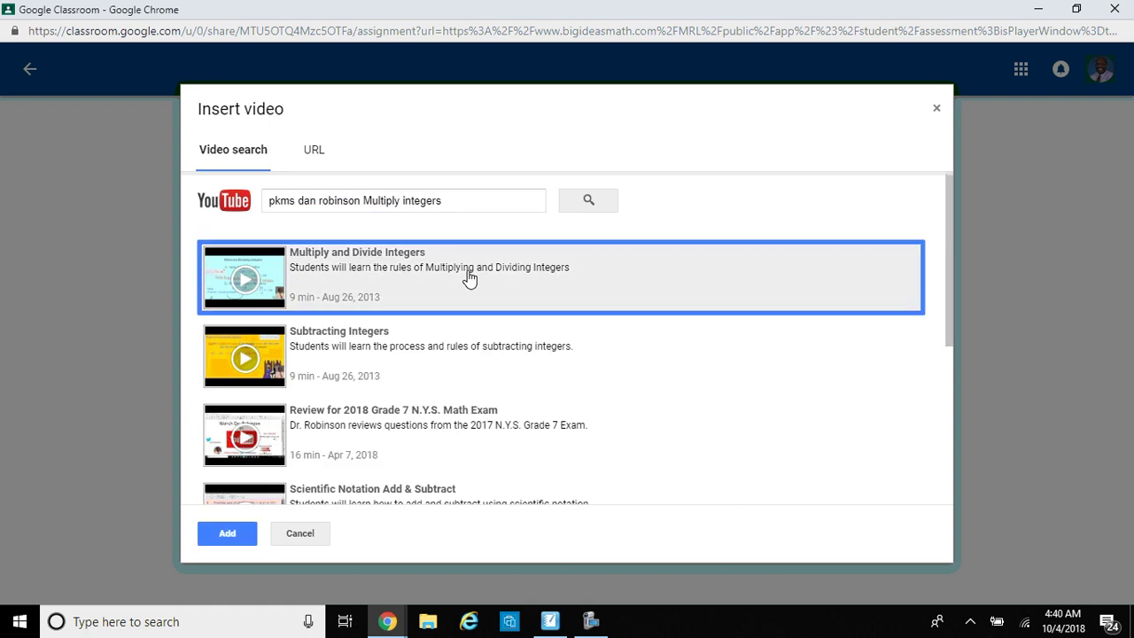
pyautogui.click(229, 534)
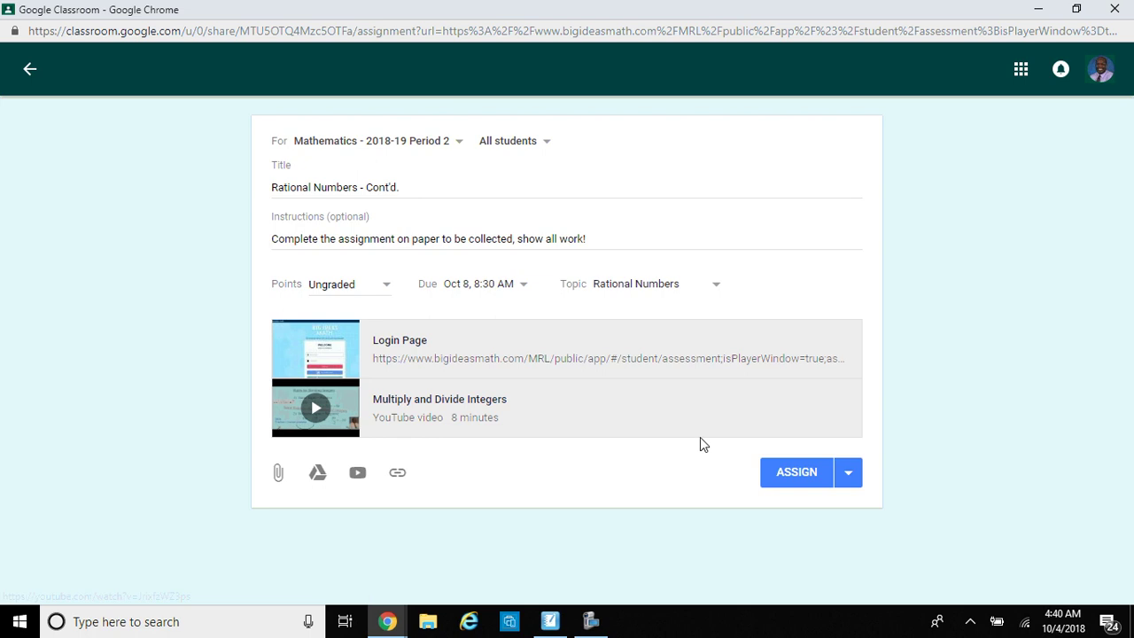
# Step: Post the assignment to the Period 2 class
pyautogui.click(806, 478)
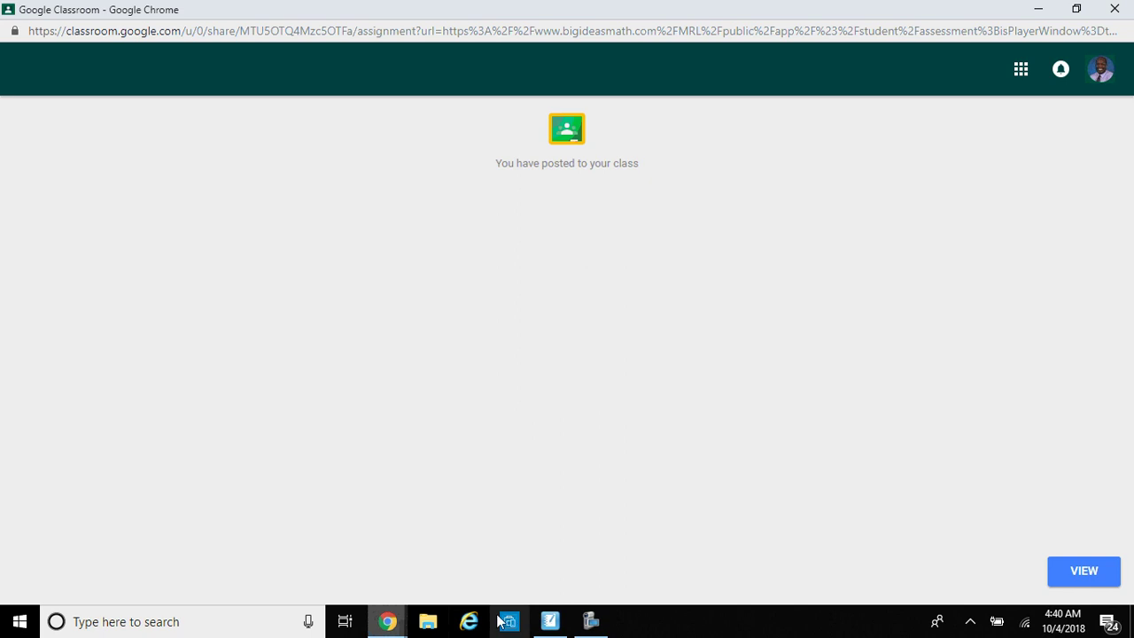
pyautogui.click(550, 621)
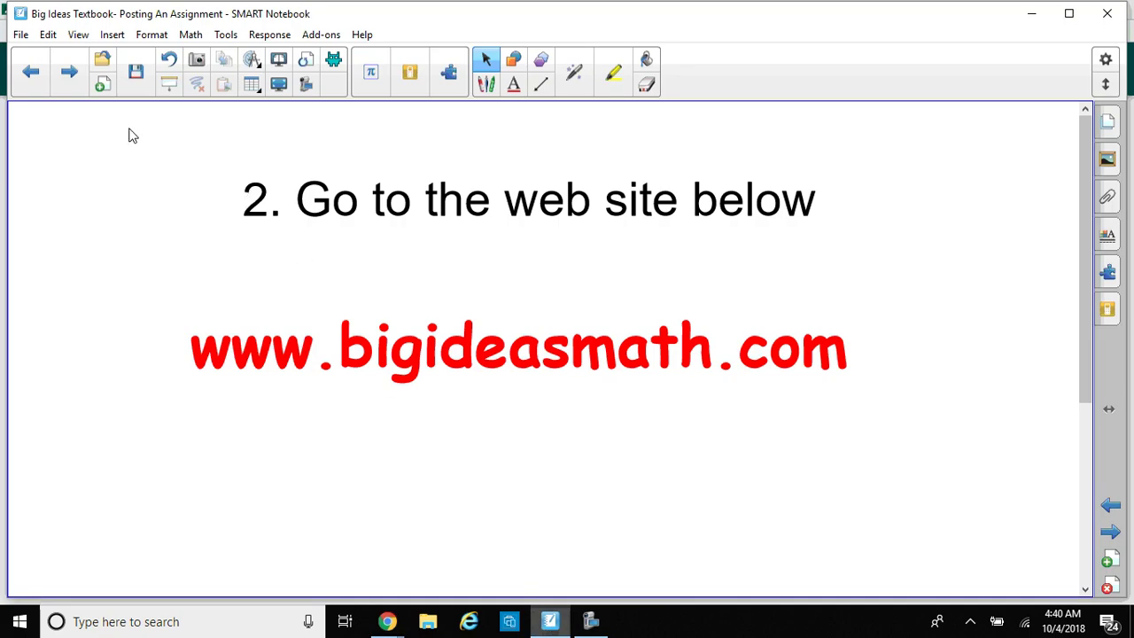
# Step: Bring the SMART Notebook lesson forward and advance to the YouTube channel page
pyautogui.click(62, 84)
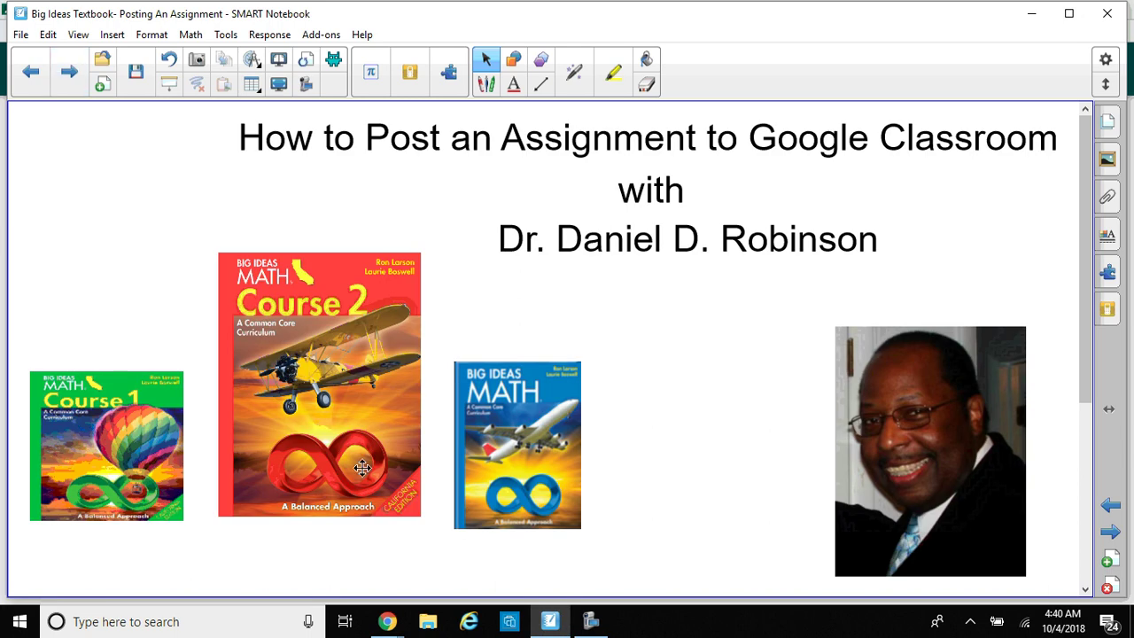
pyautogui.click(591, 622)
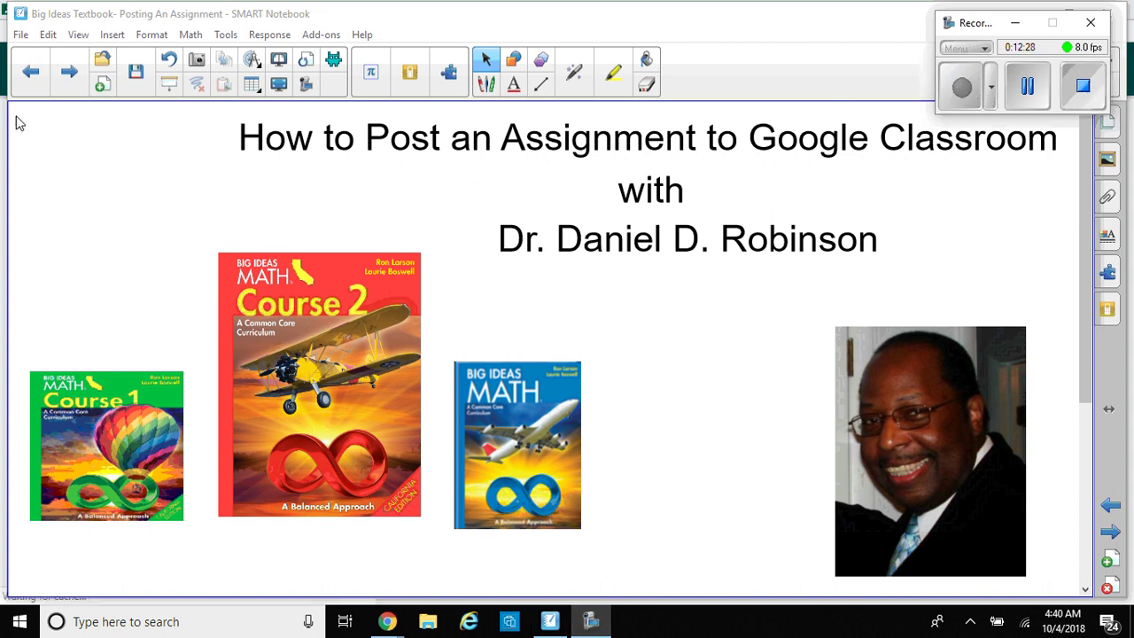
pyautogui.click(70, 78)
pyautogui.click(70, 78)
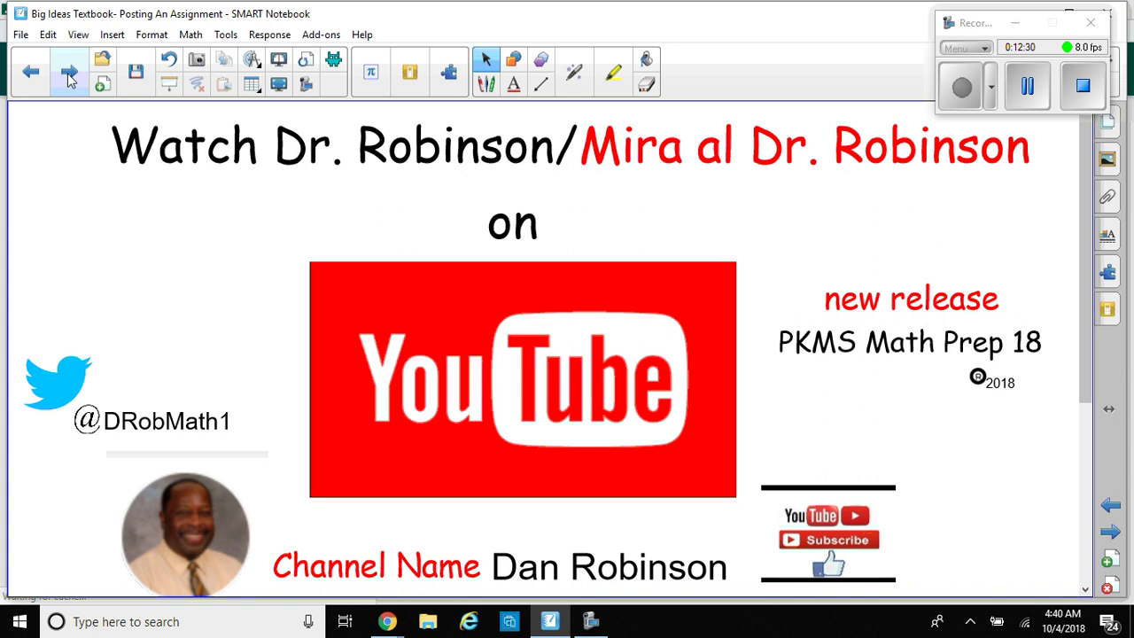